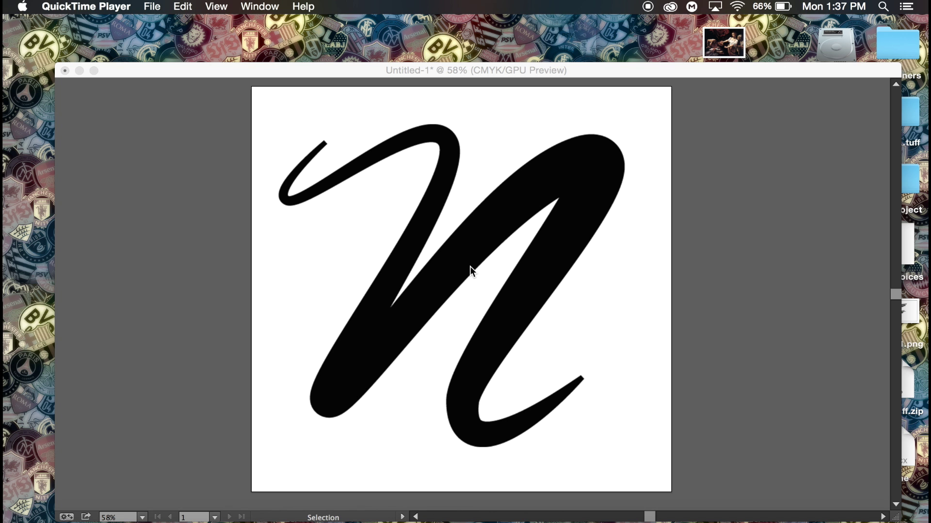
Step: Activate the Illustrator document that holds the cursive N artwork
left_click(386, 73)
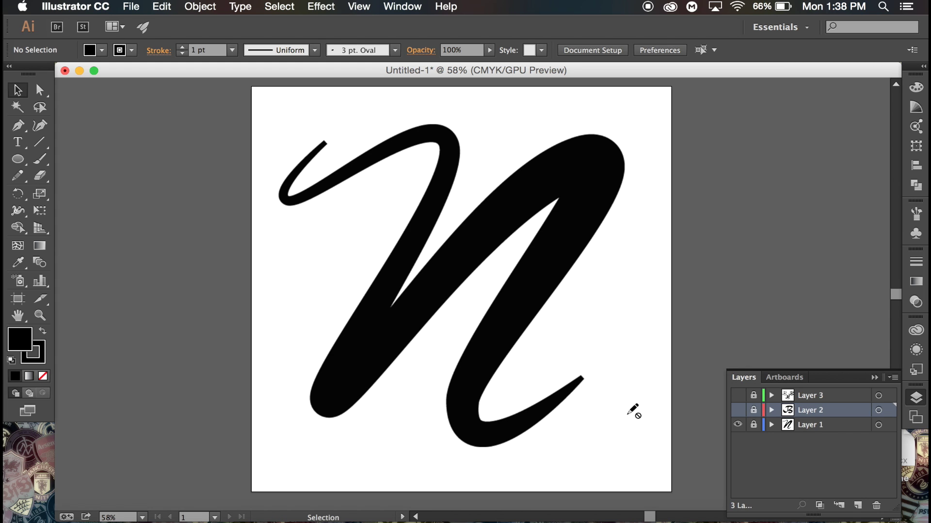
Step: Hide all layers, unlock Layer 2, and show only its solid black B artwork
left_click(737, 424)
left_click(737, 395)
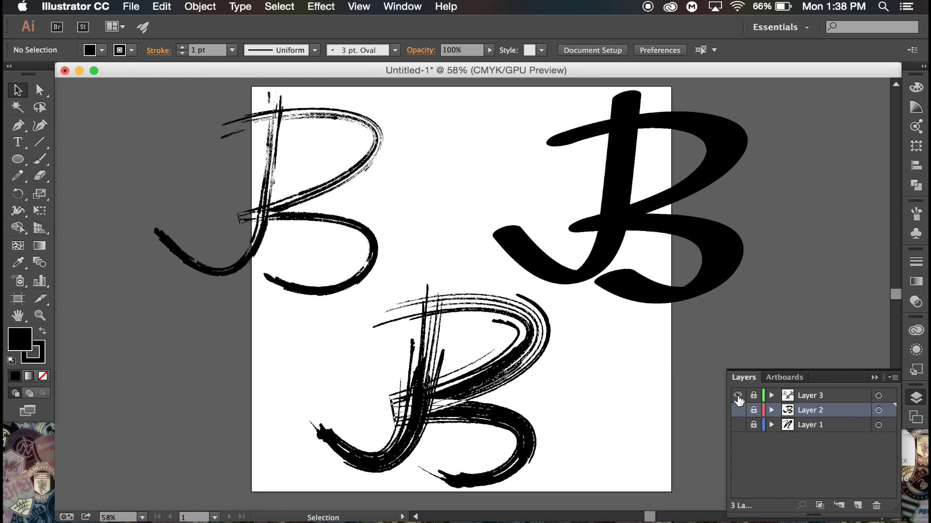
left_click_drag(738, 395, 737, 425)
left_click(751, 411)
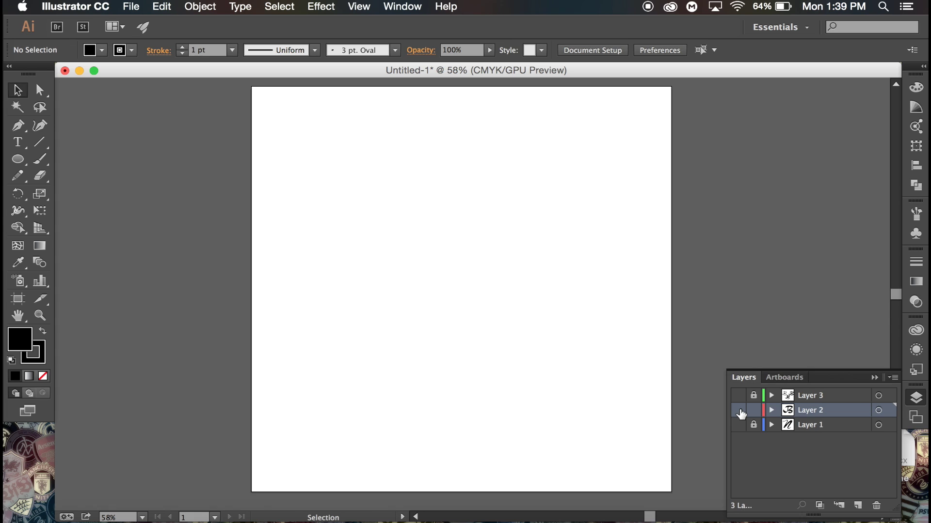
left_click(740, 412)
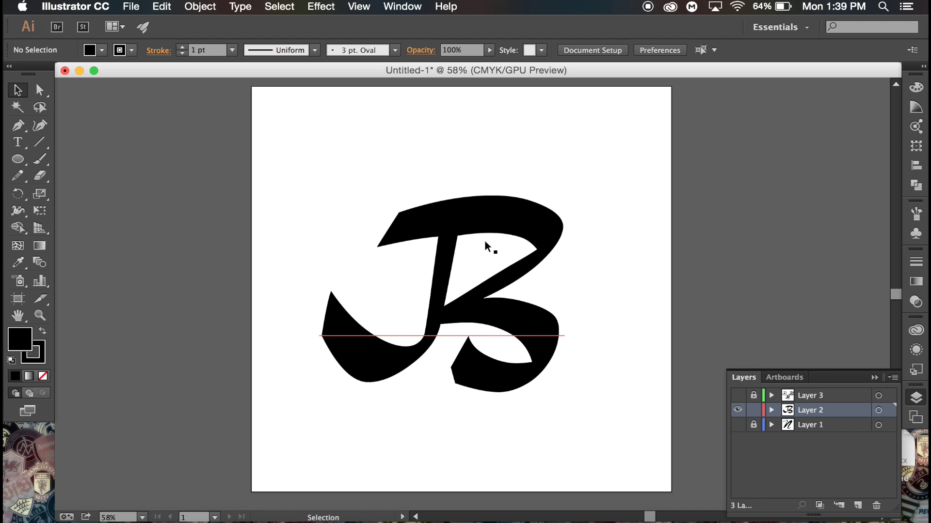
Step: Select the B type object and drag it upward on the artboard
left_click(24, 143)
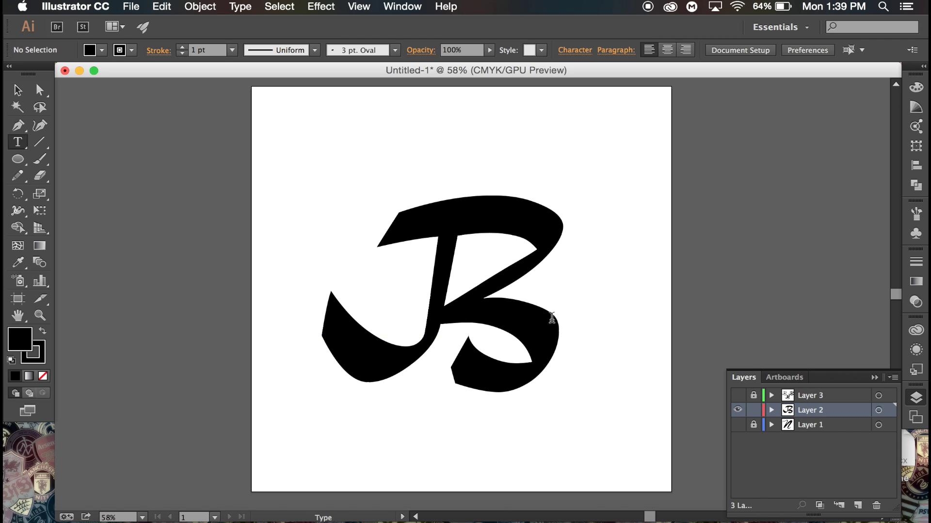
left_click_drag(550, 316, 378, 311)
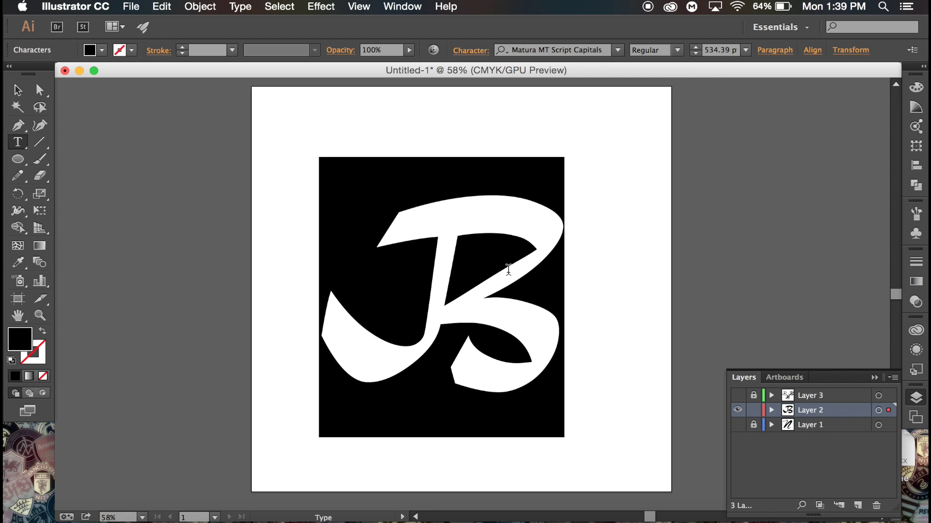
left_click(20, 89)
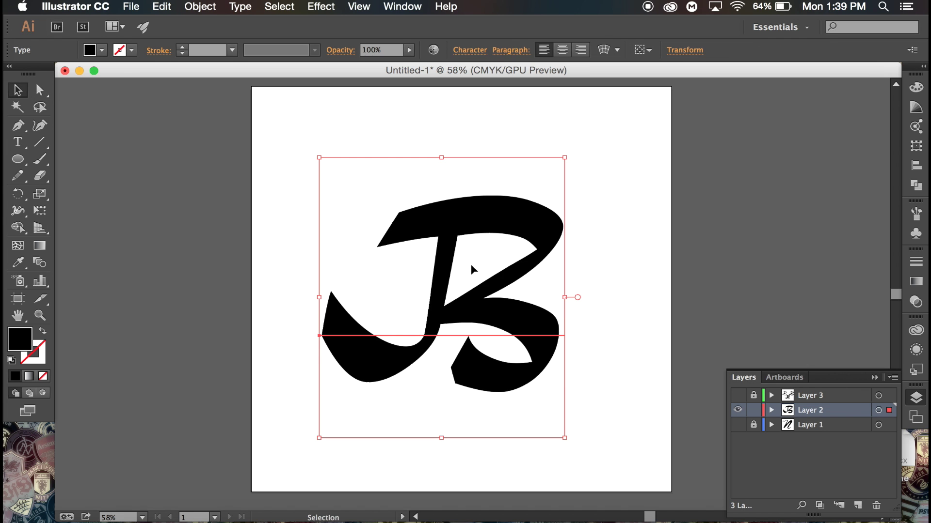
mouse_move(449, 276)
left_mouse_down()
mouse_move(520, 267)
mouse_move(490, 243)
mouse_move(440, 249)
left_mouse_up()
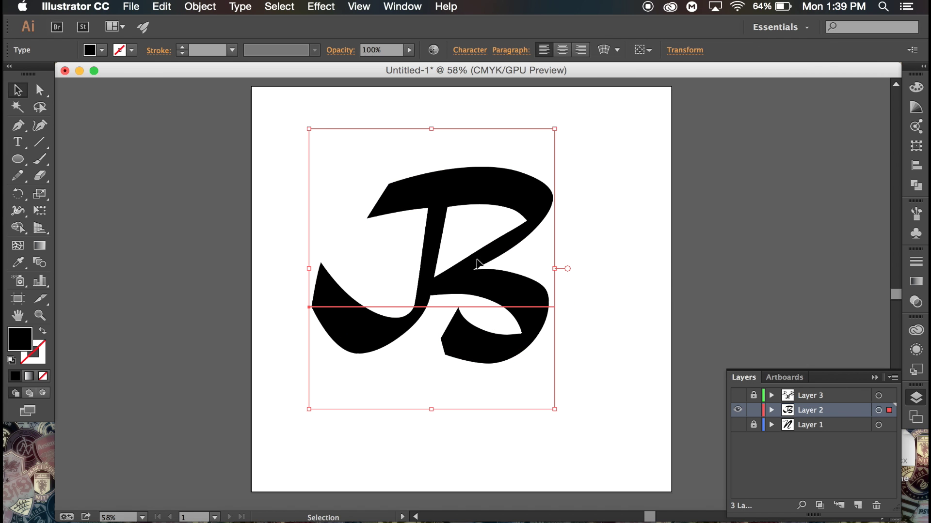
Step: Compare against the sketch layer, move the B down and right, and lock Layer 2
left_click(737, 395)
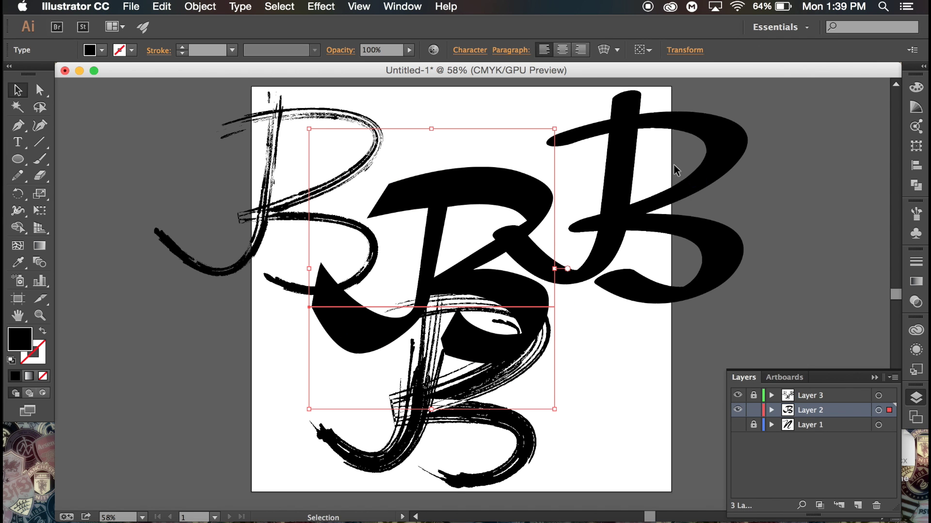
left_click(737, 395)
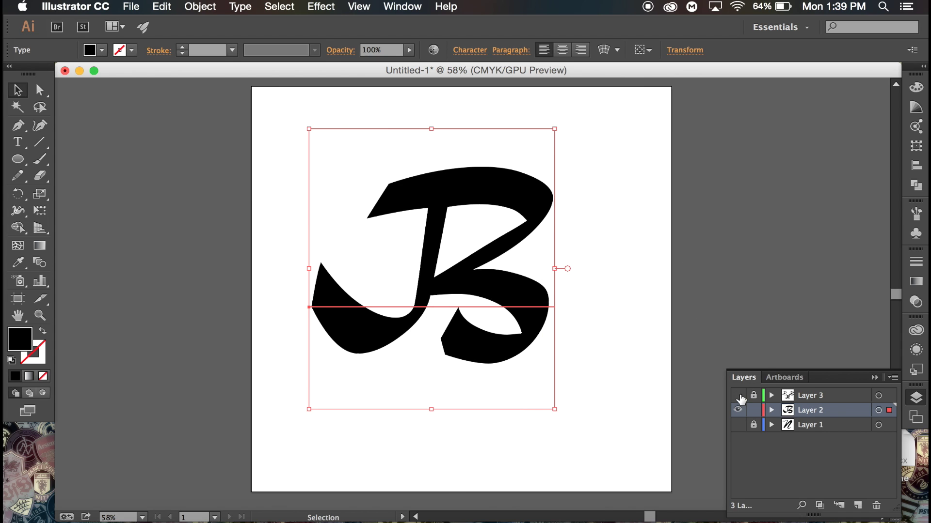
left_click(650, 339)
left_click_drag(446, 280, 464, 312)
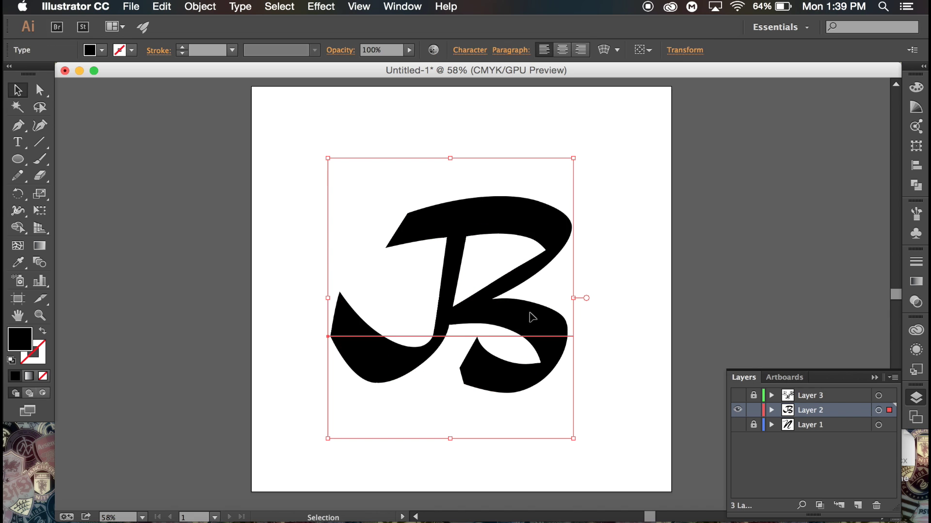
left_click(754, 410)
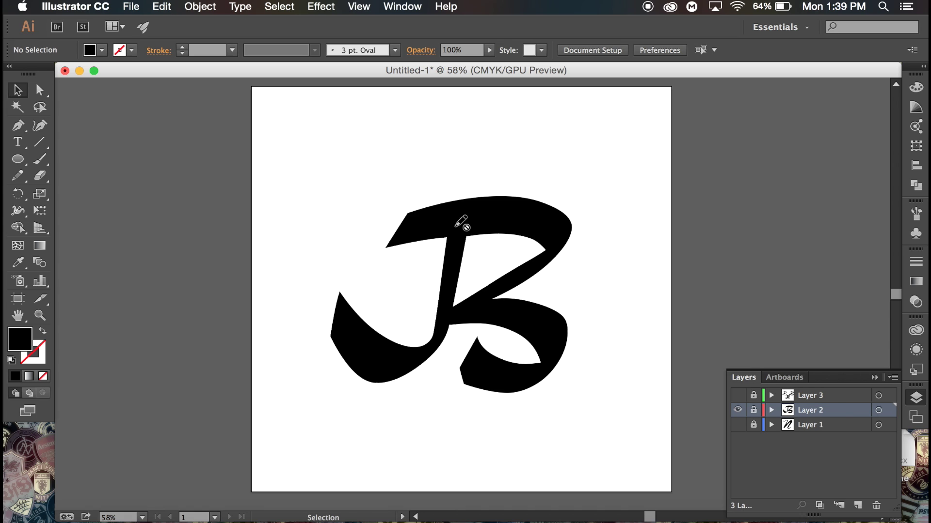
Step: Add Layer 4, set no fill with black stroke, and place the first Pen point at the stem top
left_click(859, 505)
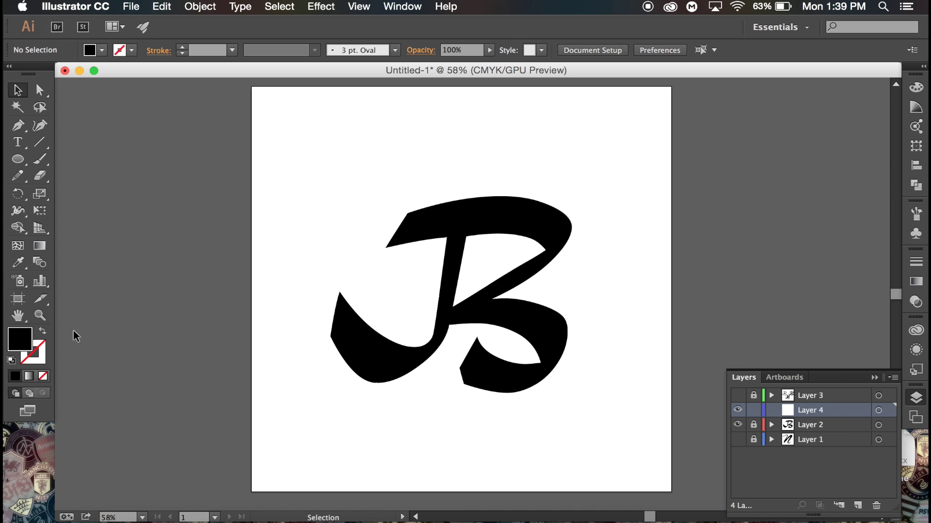
left_click(42, 333)
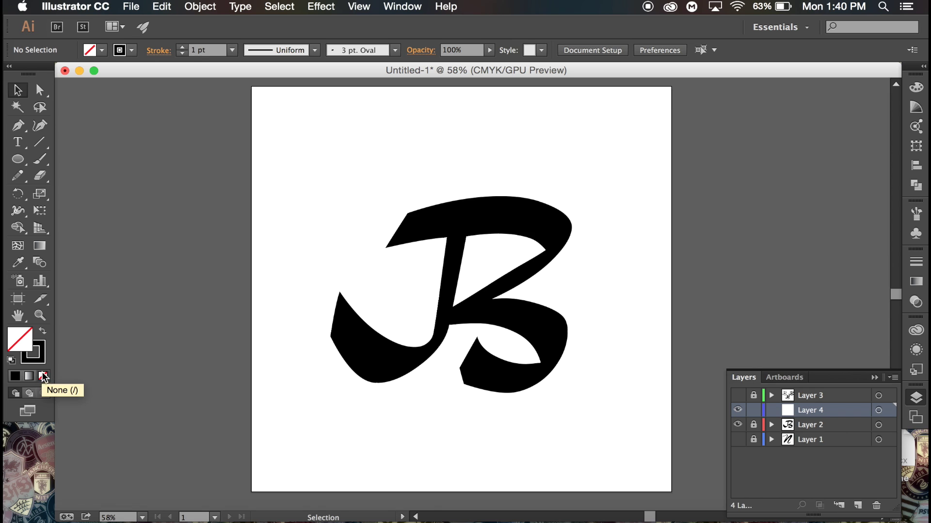
left_click(19, 126)
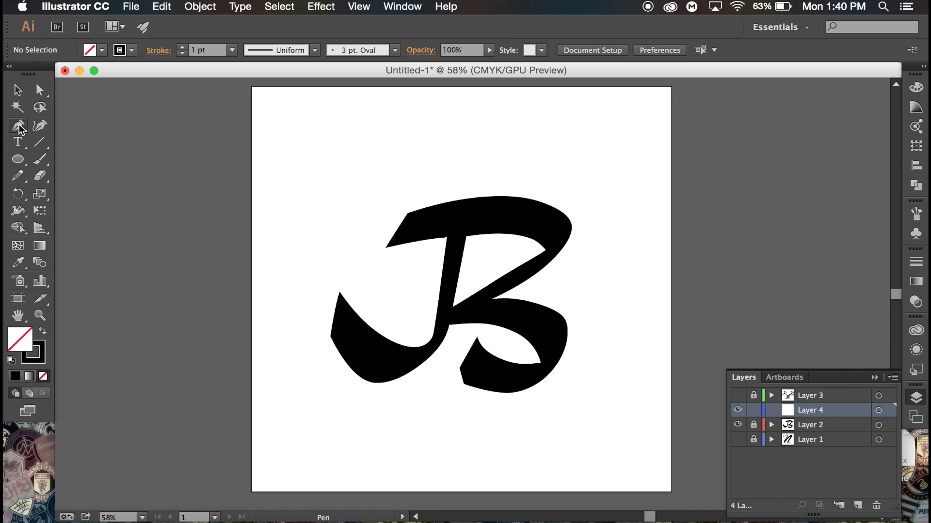
left_click(461, 210)
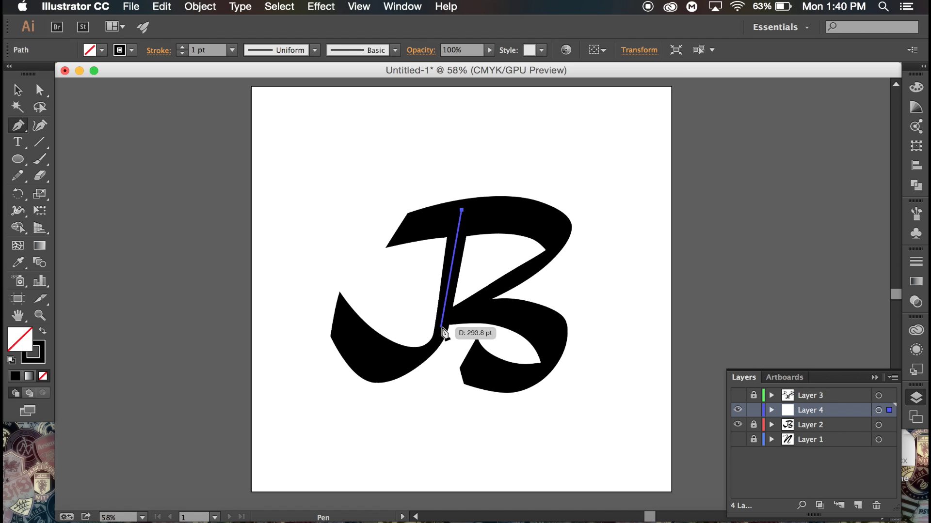
Step: Curve the path down the stem into the lower-left hook and refine the base anchor with the Anchor Point tool
left_click_drag(443, 319, 247, 211)
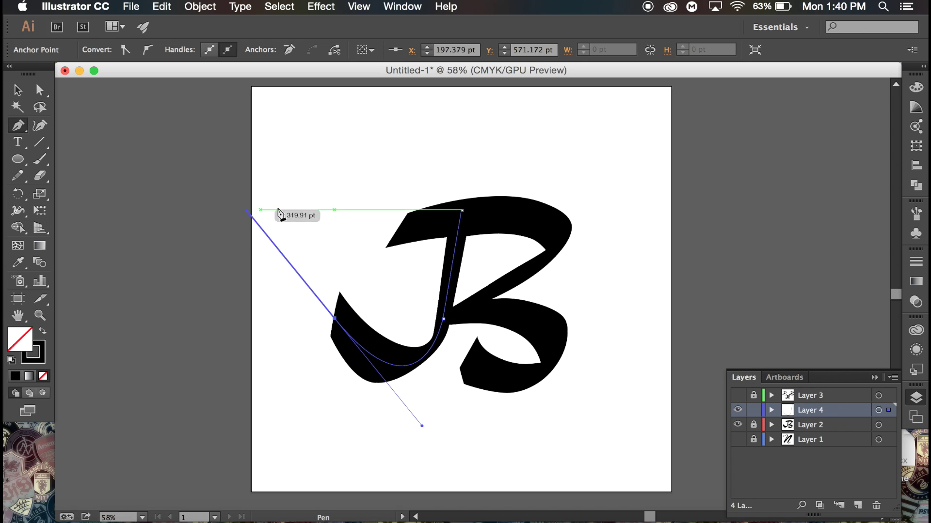
left_click(304, 197, "super")
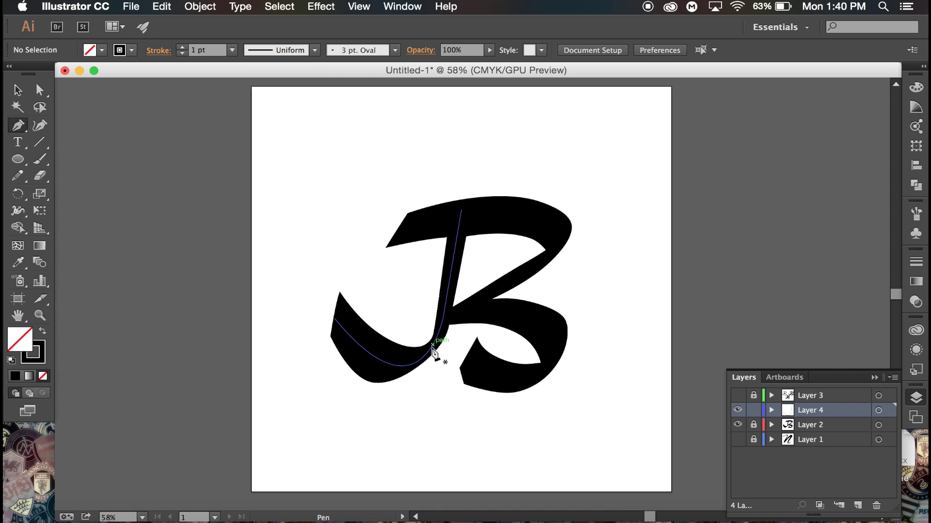
left_click(16, 128)
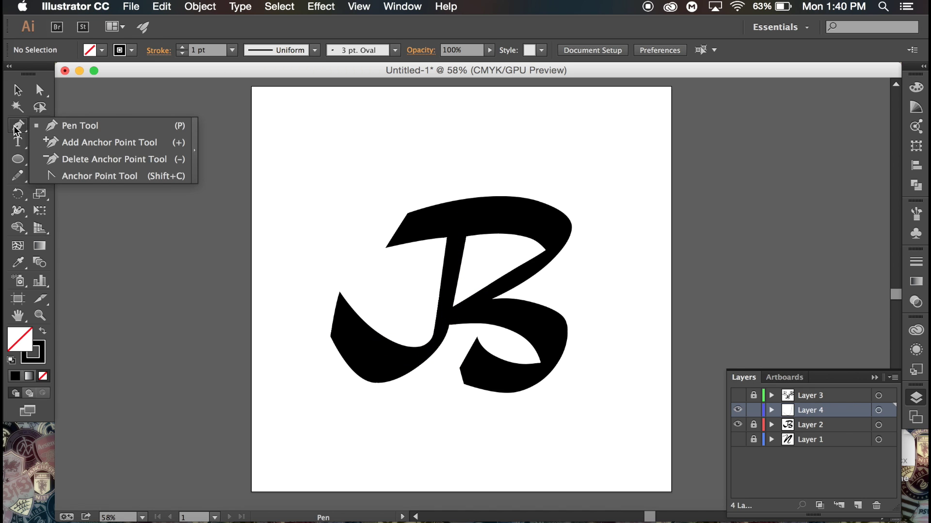
left_click(86, 181)
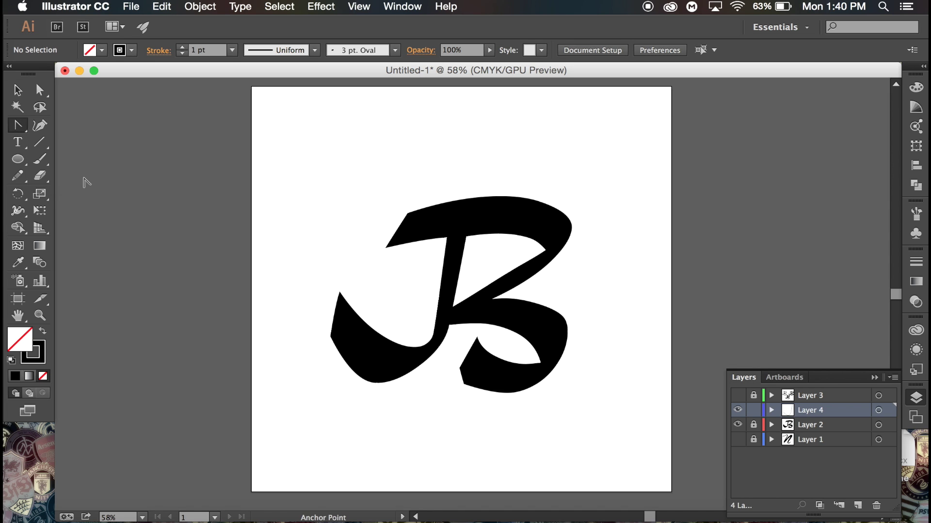
left_click(443, 319)
right_click(443, 318)
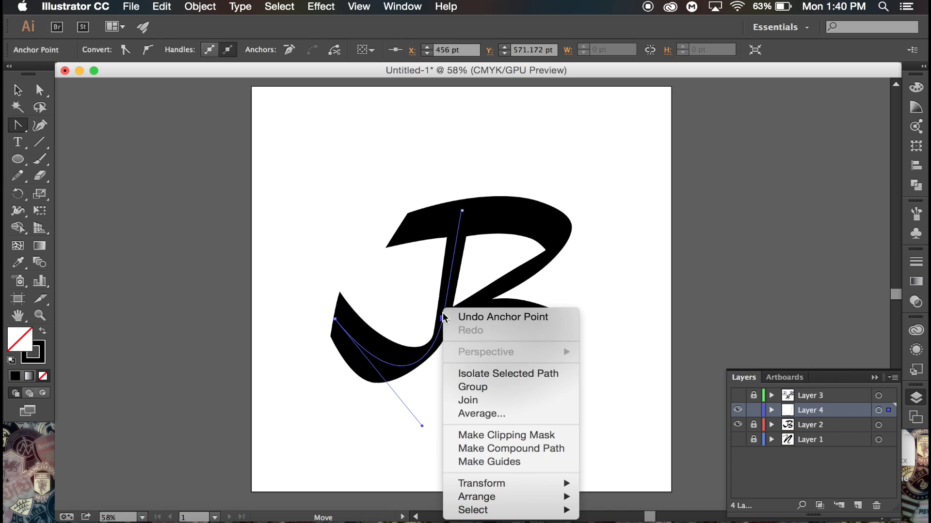
left_click(442, 315)
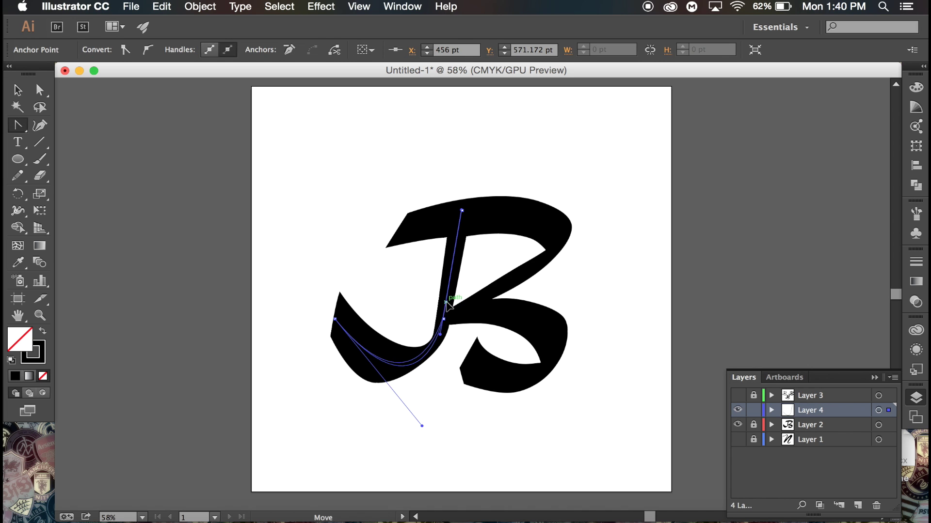
mouse_move(447, 304)
left_mouse_down()
mouse_move(437, 337)
mouse_move(443, 320)
left_mouse_up()
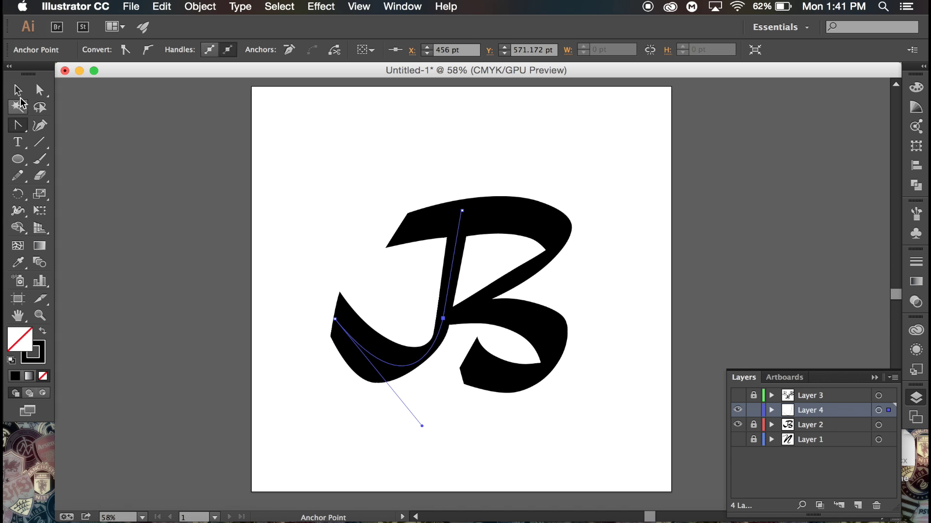
left_click(18, 89)
left_click(522, 423)
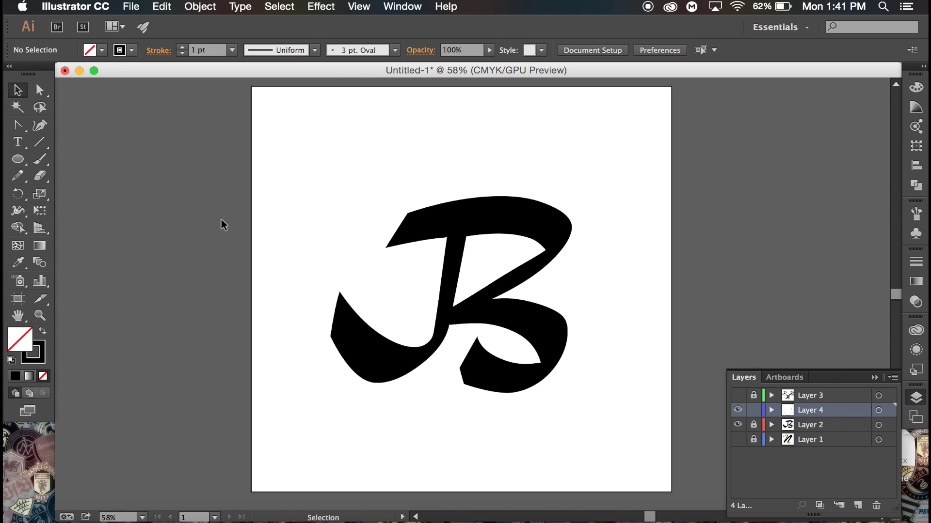
Step: Trace the B with curved Pen anchors along the top stroke, upper bowl, stem and lower bowl
left_click(20, 124)
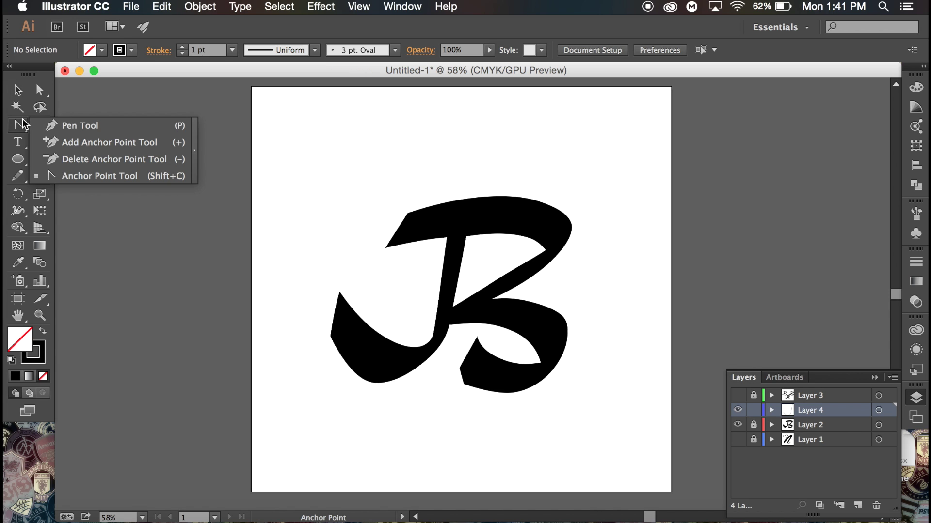
left_click(60, 127)
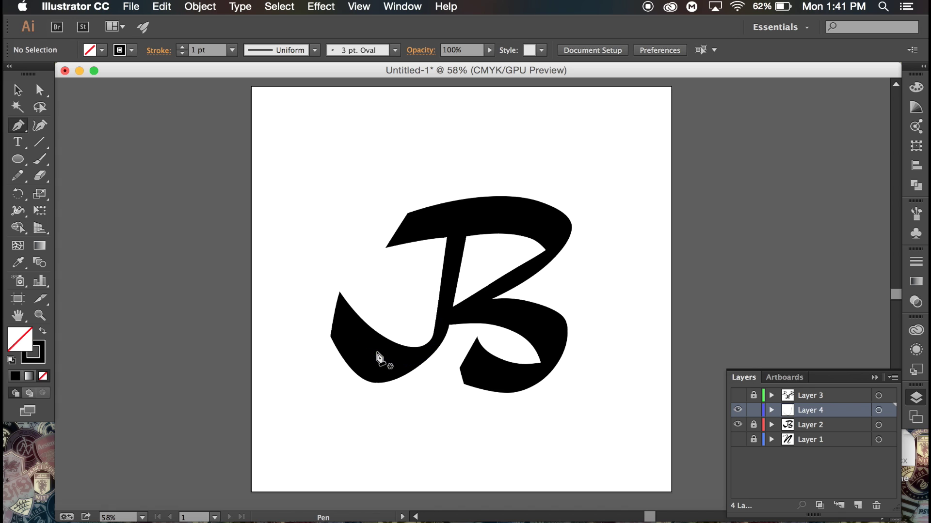
left_click(398, 226)
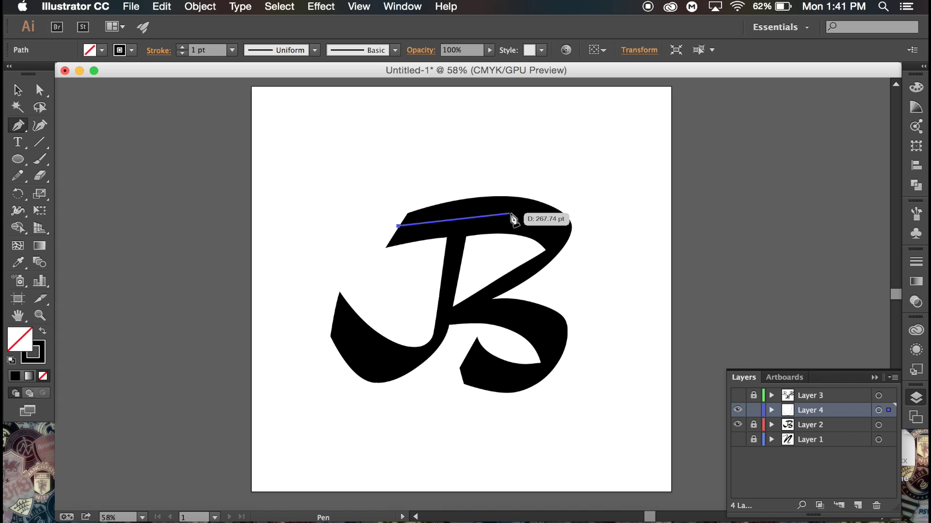
left_click_drag(509, 213, 561, 218)
left_click_drag(540, 262, 501, 287)
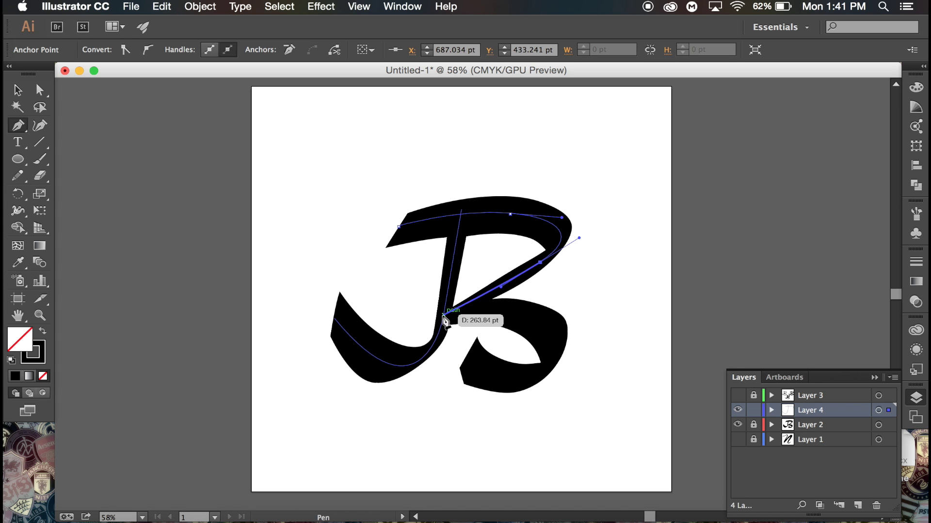
left_click_drag(444, 316, 569, 364)
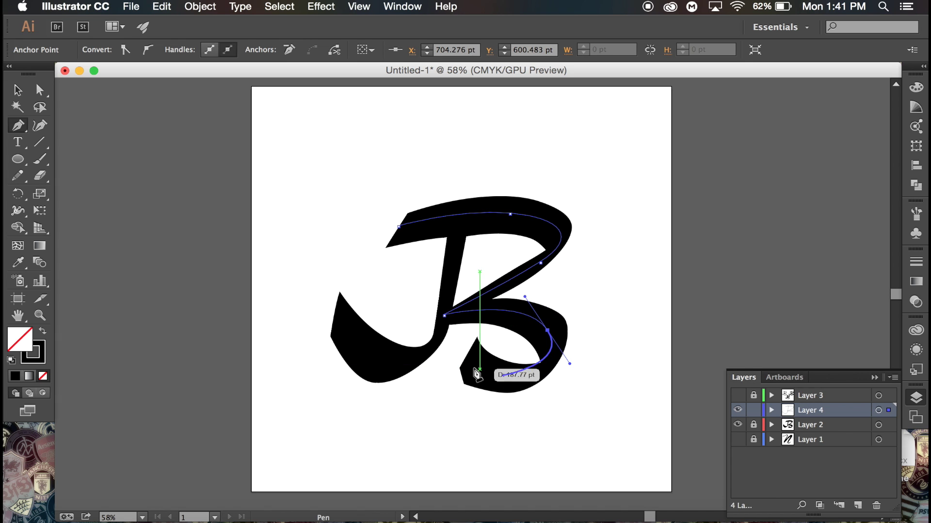
left_click_drag(466, 363, 392, 328)
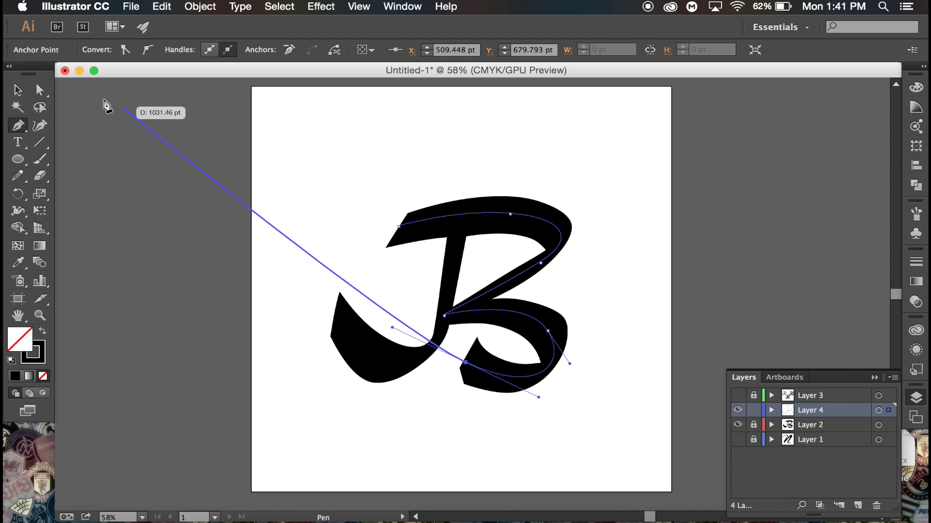
Step: End the open traced path and hide the filled black B on Layer 2
left_click(284, 231, "super")
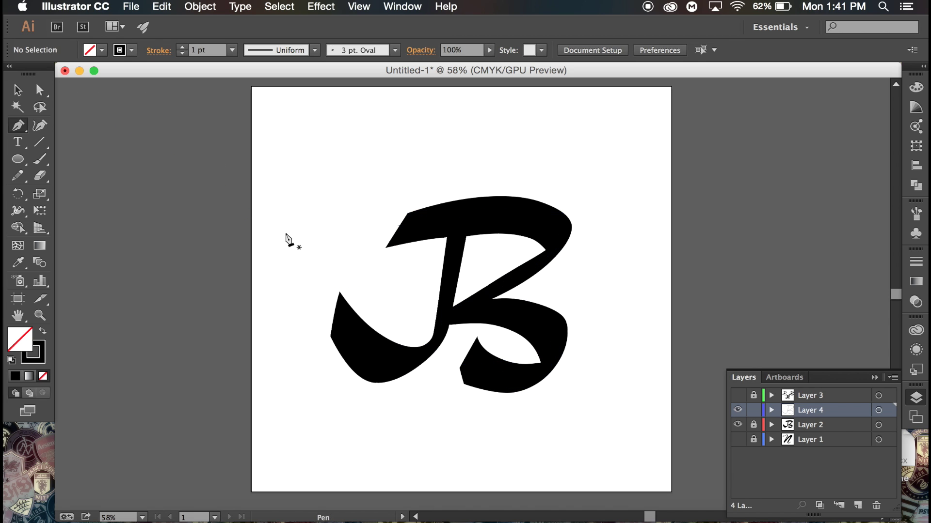
left_click(18, 91)
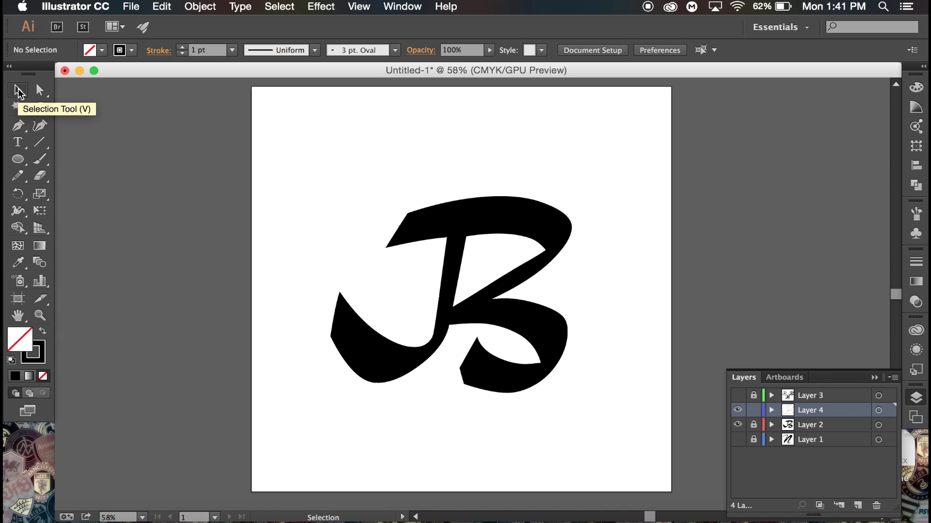
left_click(739, 425)
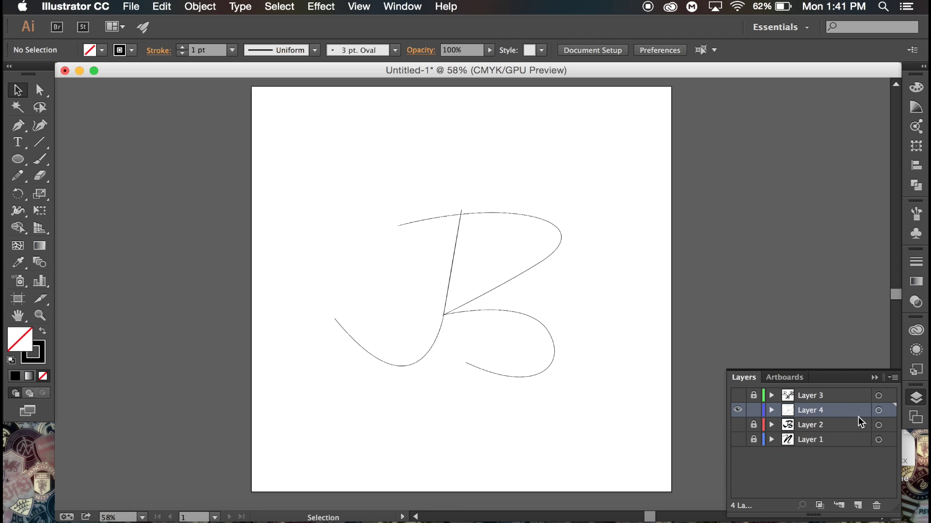
Step: Toggle Layer 4's visibility and marquee-select the entire thin traced JB path
left_click(737, 410)
left_click(737, 410)
left_click_drag(595, 414, 342, 242)
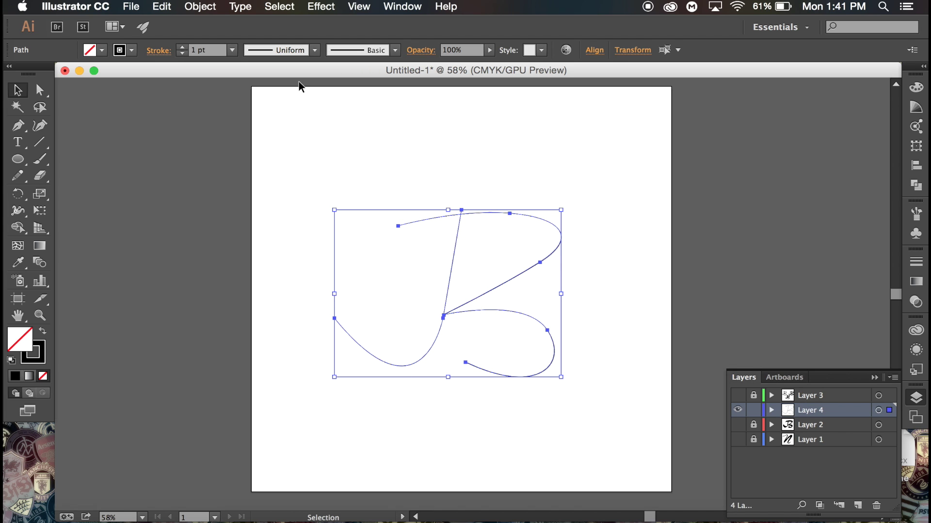
Step: Apply Width Profile 1 and set the stroke to 40 pt after trying 80 pt
left_click(315, 51)
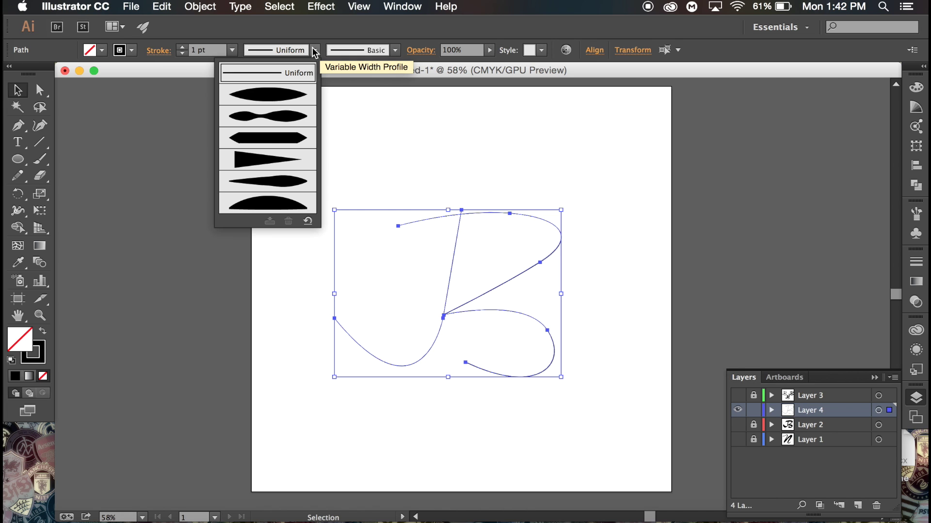
left_click(280, 100)
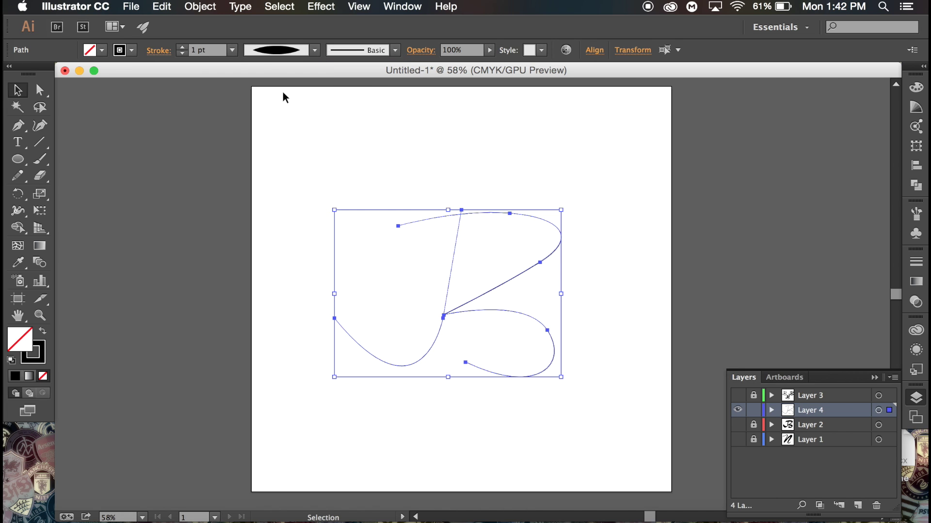
left_click(232, 50)
left_click(257, 372)
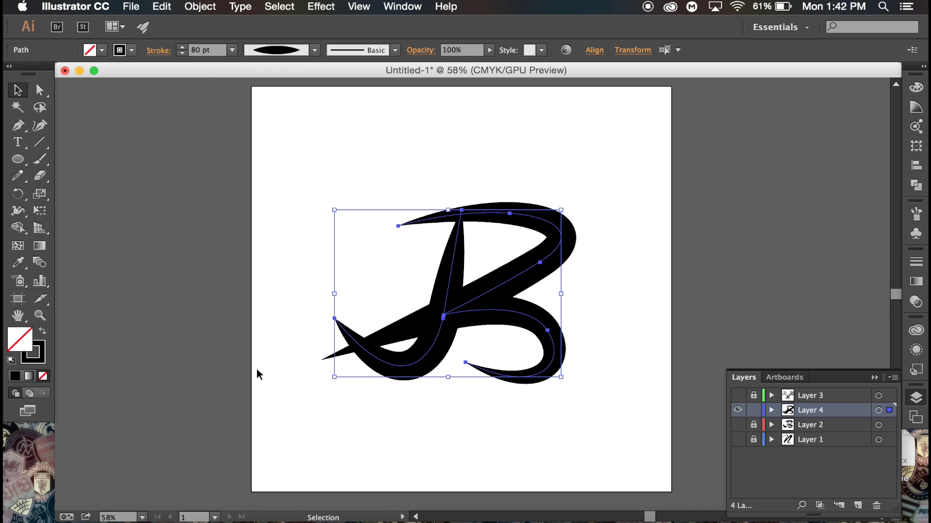
left_click(232, 50)
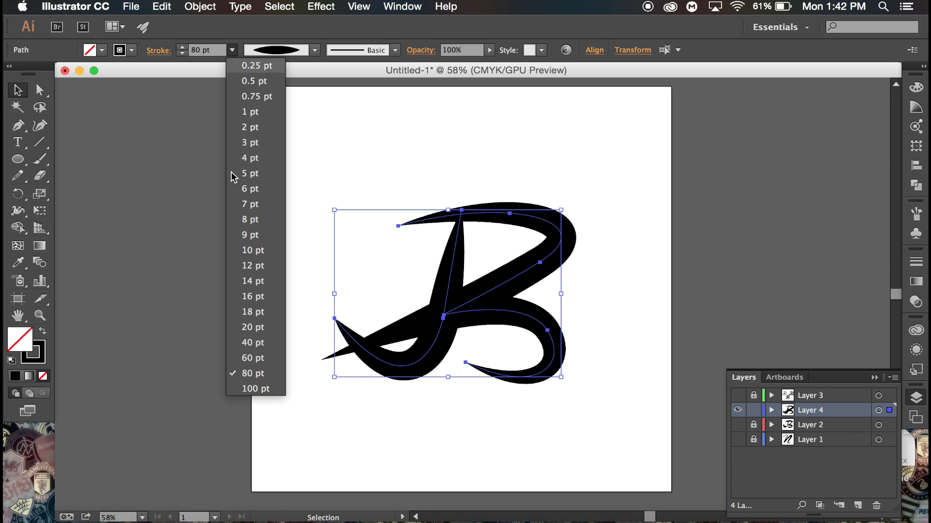
left_click(257, 342)
left_click(463, 140)
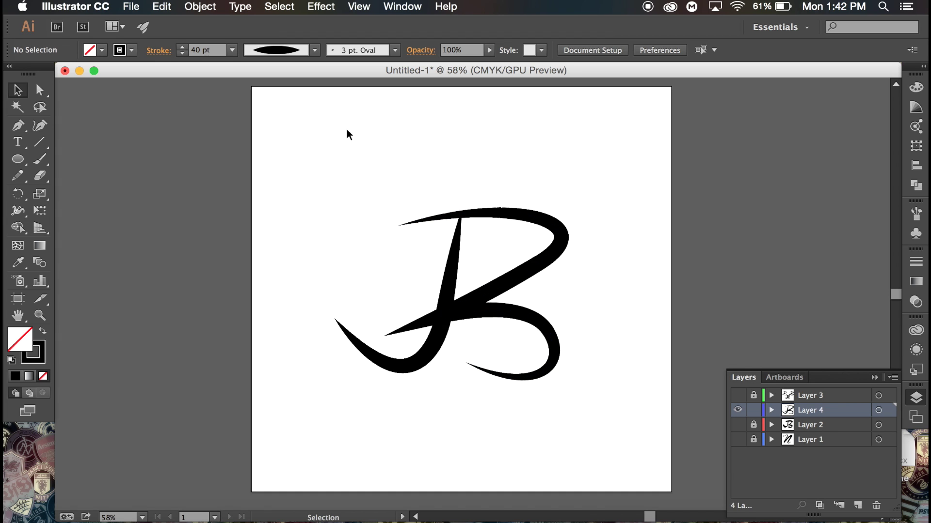
Step: Reselect the path and switch its stroke to the last arched width profile
key("super+a")
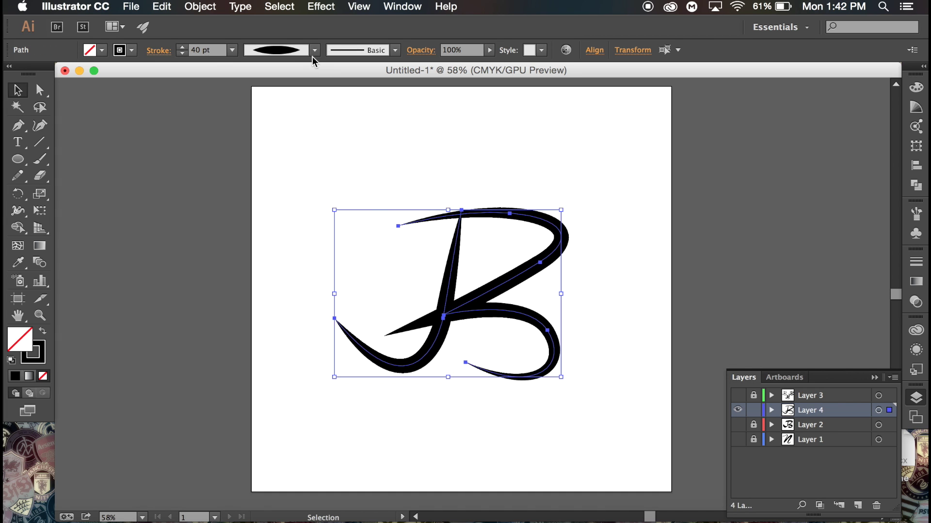
left_click(314, 51)
left_click(280, 206)
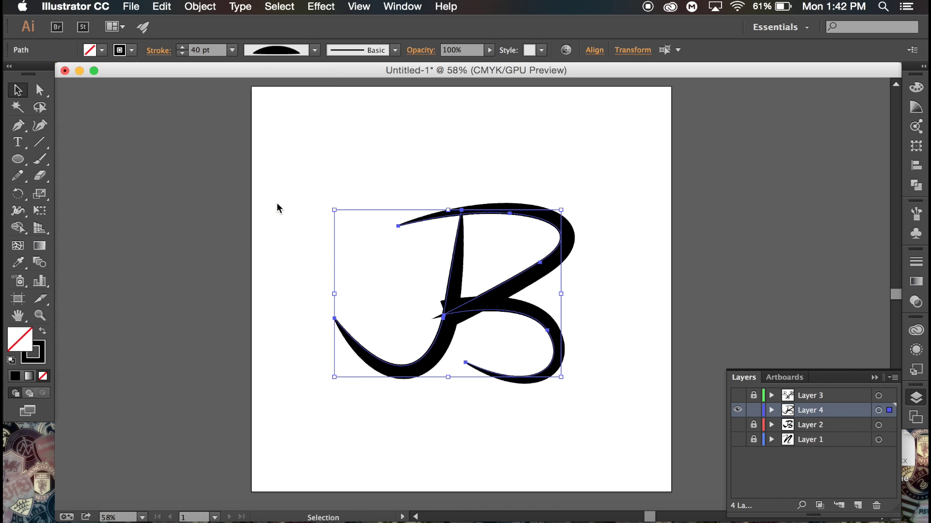
left_click(638, 334)
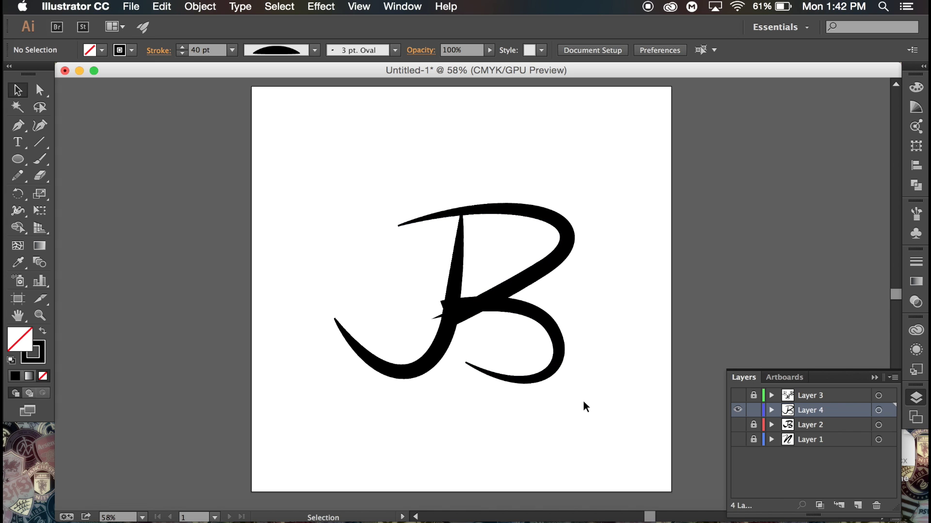
left_click_drag(589, 406, 400, 247)
Step: Set the width profile to Uniform and apply the 3 pt. Oval brush after browsing Brush Libraries
left_click(315, 50)
left_click(277, 73)
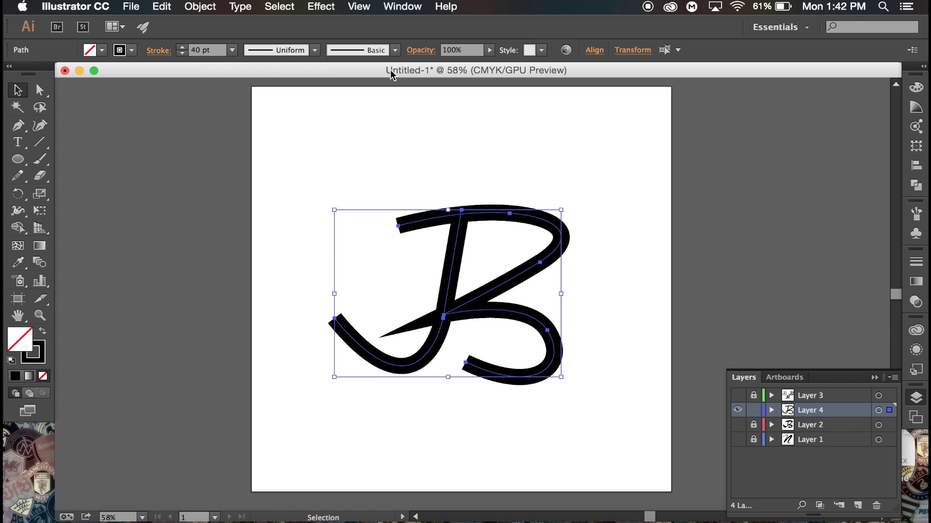
left_click(395, 50)
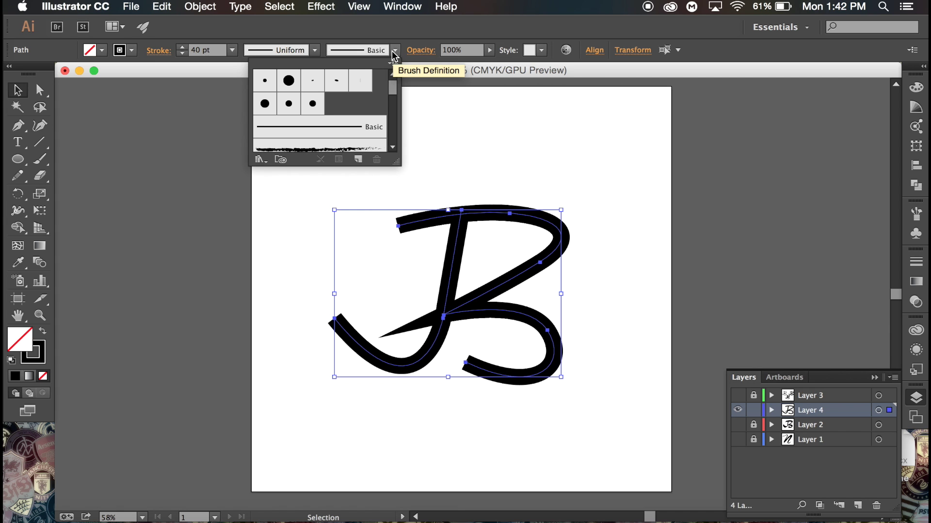
left_click(267, 158)
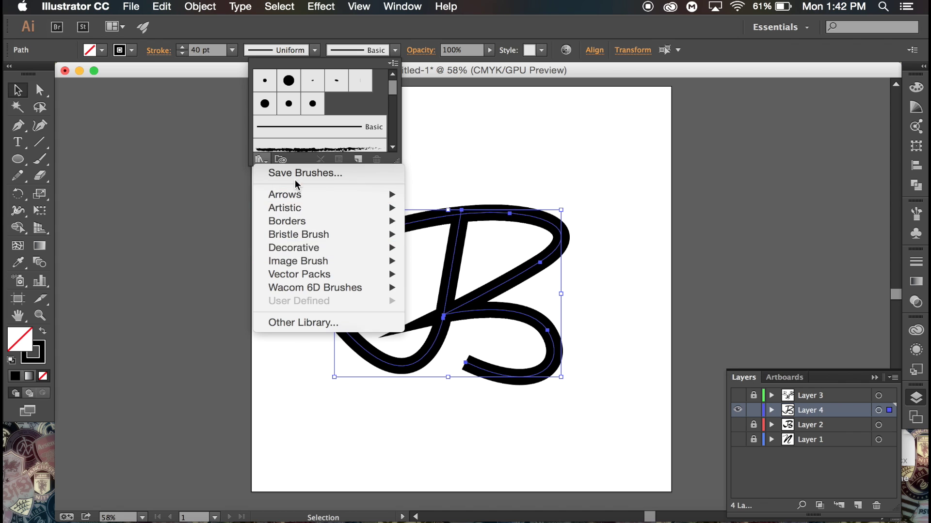
mouse_move(316, 289)
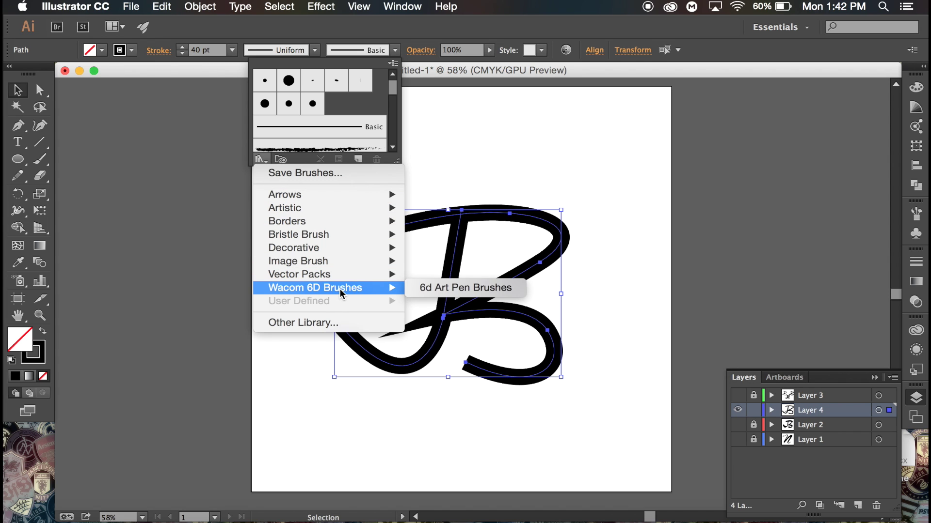
mouse_move(339, 279)
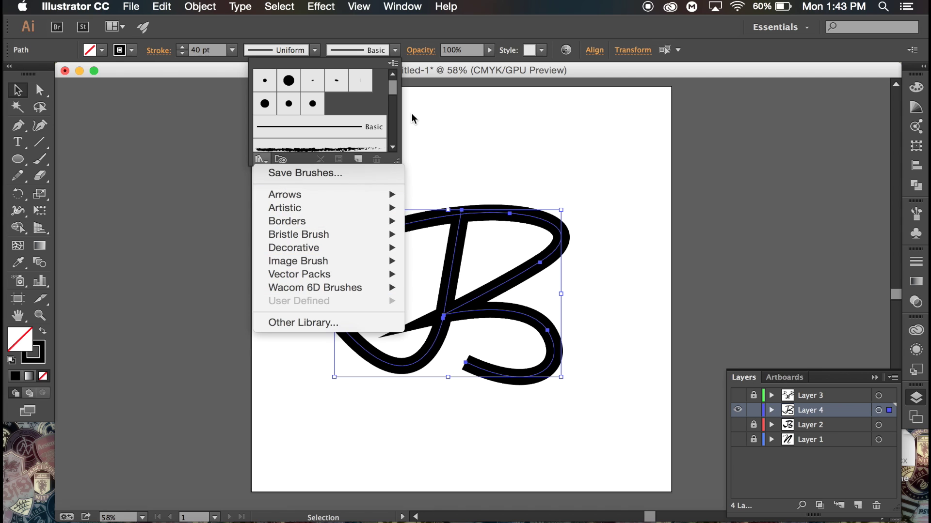
left_click(358, 112)
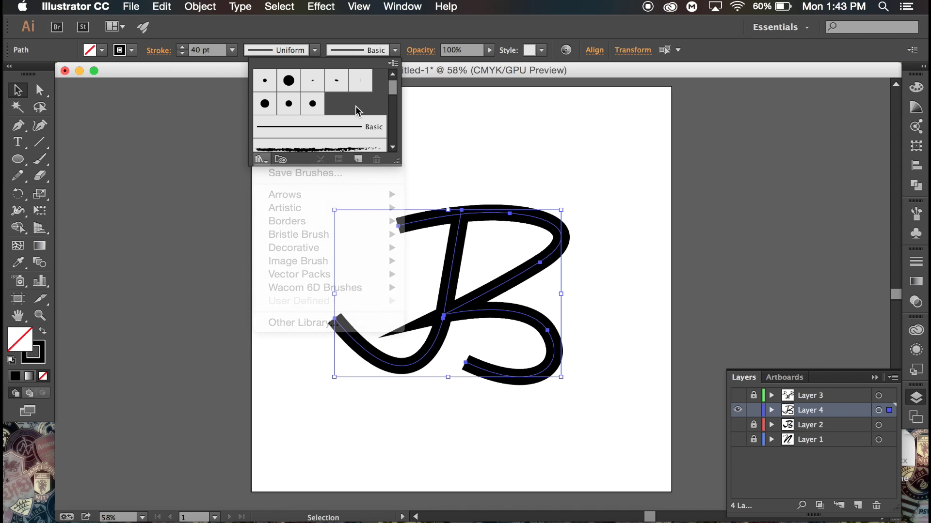
left_click(315, 85)
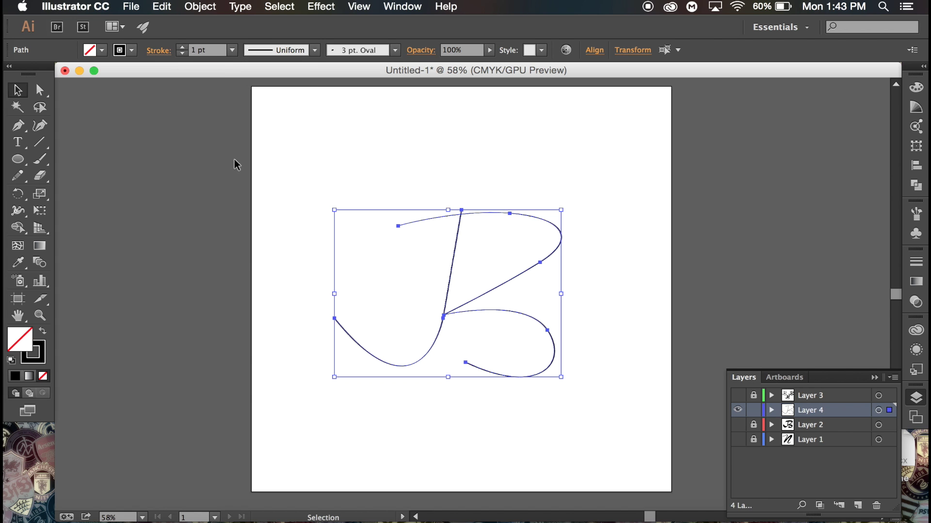
Step: Try 16, 20 and 40 pt stroke weights on the brushed B path
left_click(233, 50)
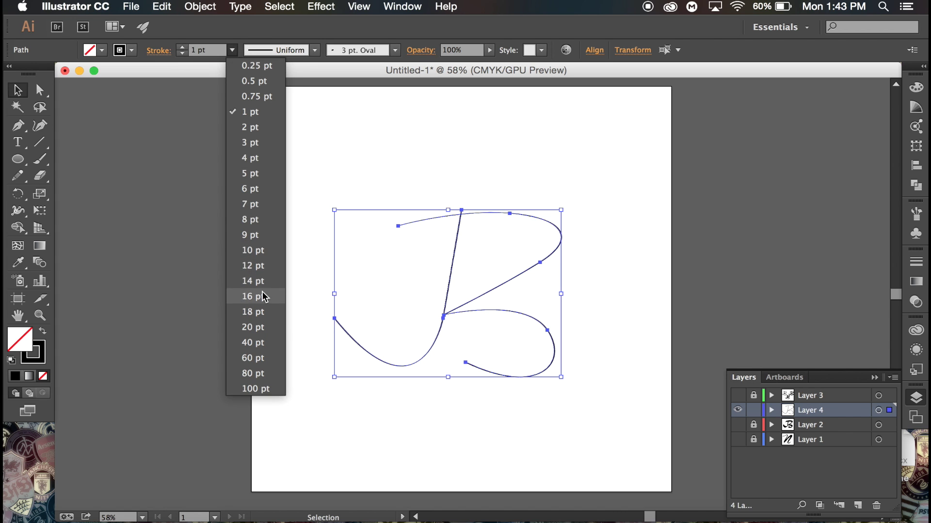
left_click(262, 296)
left_click(235, 49)
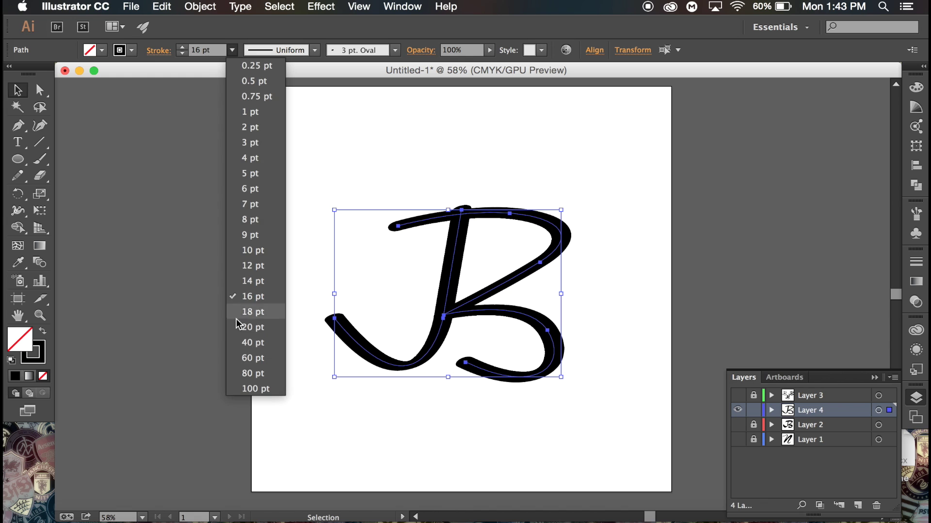
left_click(250, 328)
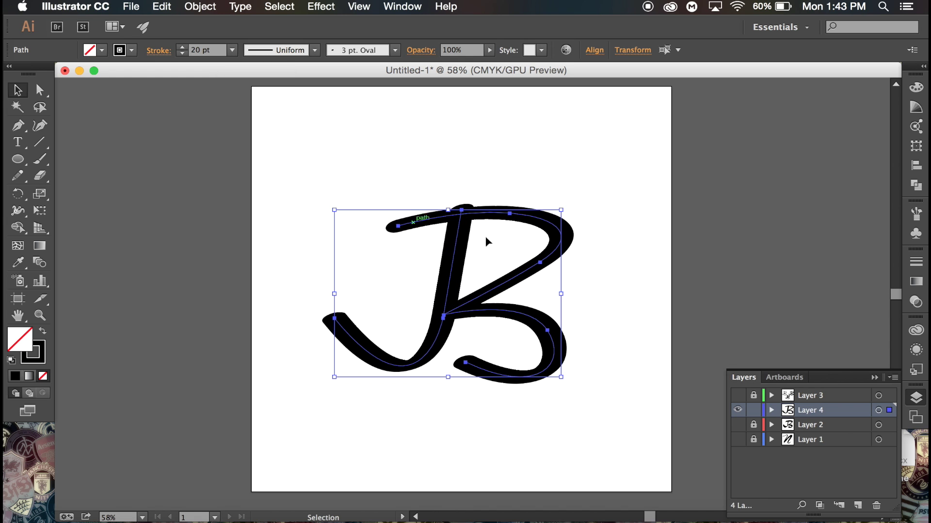
left_click(638, 374)
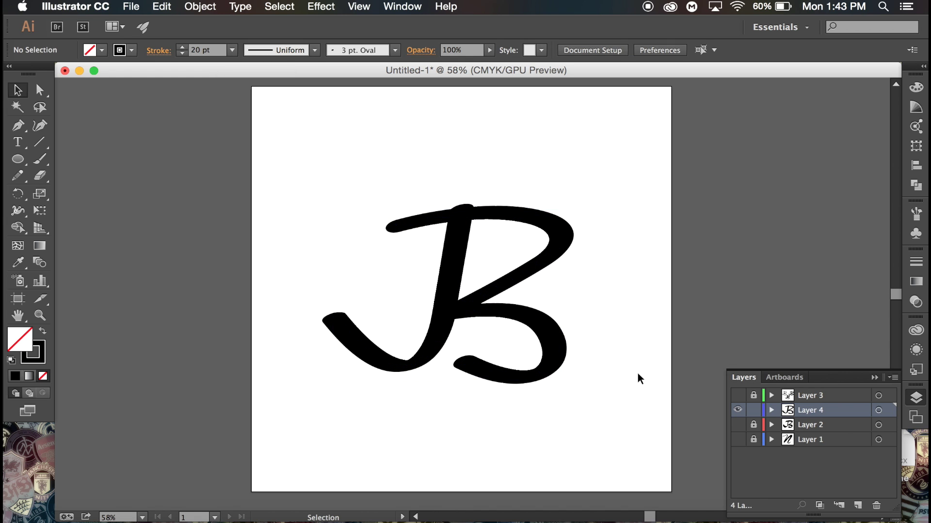
left_click(443, 300)
left_click(232, 50)
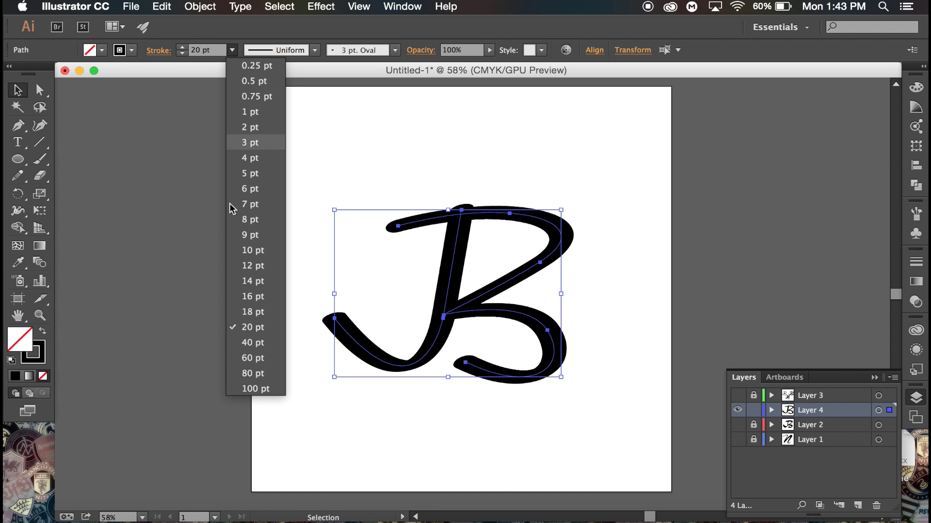
left_click(264, 345)
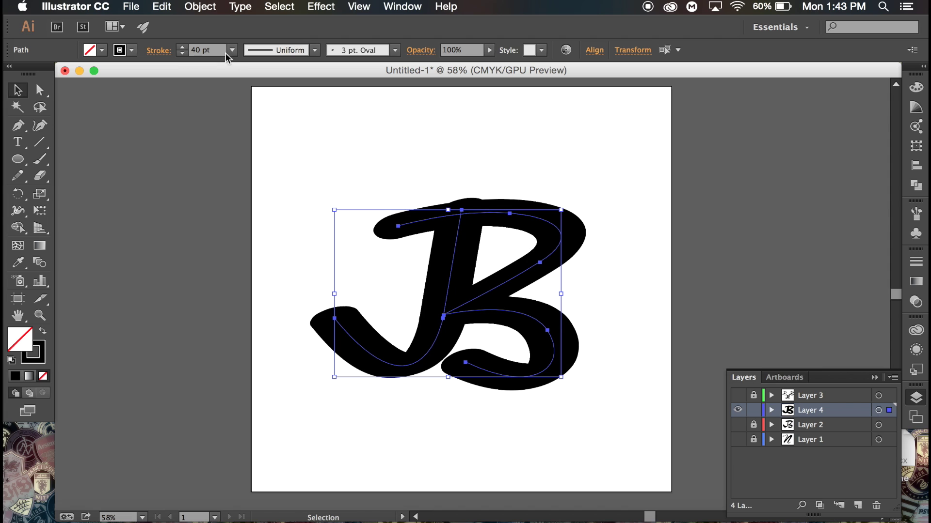
Step: Enter 30 pt as the stroke weight
double_click(212, 50)
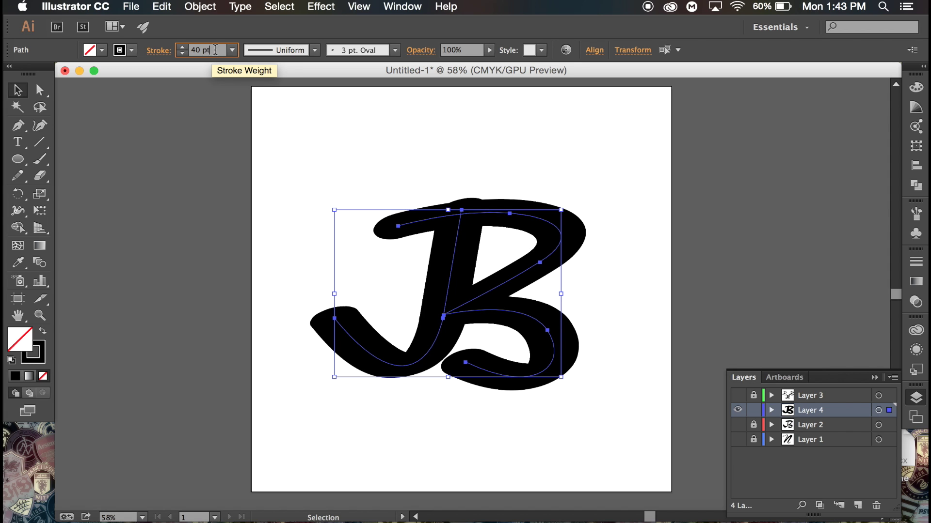
left_click_drag(213, 51, 182, 50)
type("30")
key("Return")
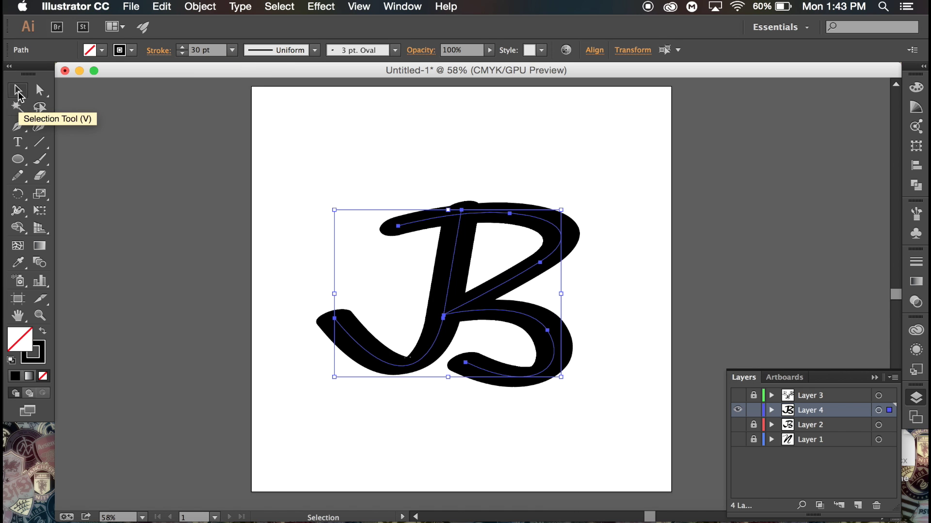
Step: Raise the J stroke's top anchor so the J extends above the B's top bar
left_click(35, 93)
left_click(543, 458)
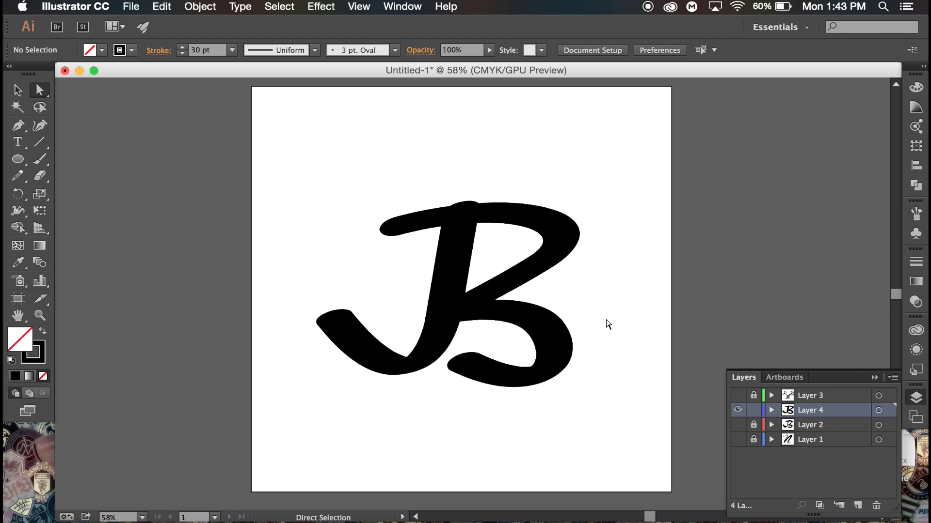
left_click(460, 218)
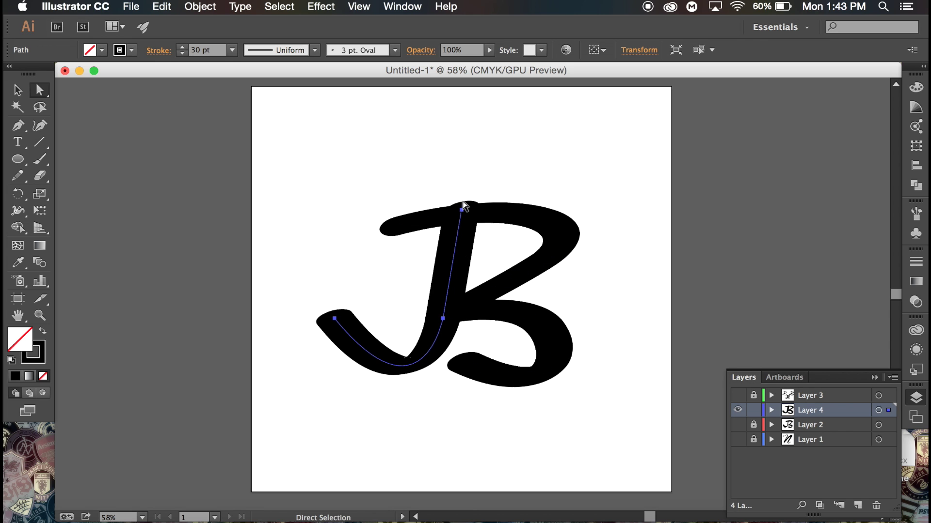
left_click(462, 208)
left_click_drag(462, 208, 467, 186)
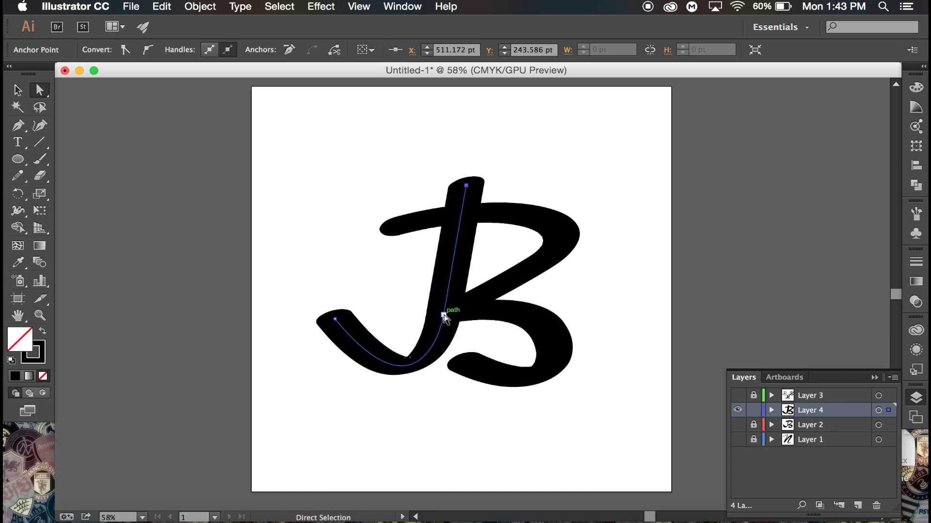
Step: Pull the B lower bowl's left end further left and reshape its bottom curve
mouse_move(444, 316)
left_mouse_down()
mouse_move(422, 426)
mouse_move(429, 315)
left_mouse_up()
key("super")
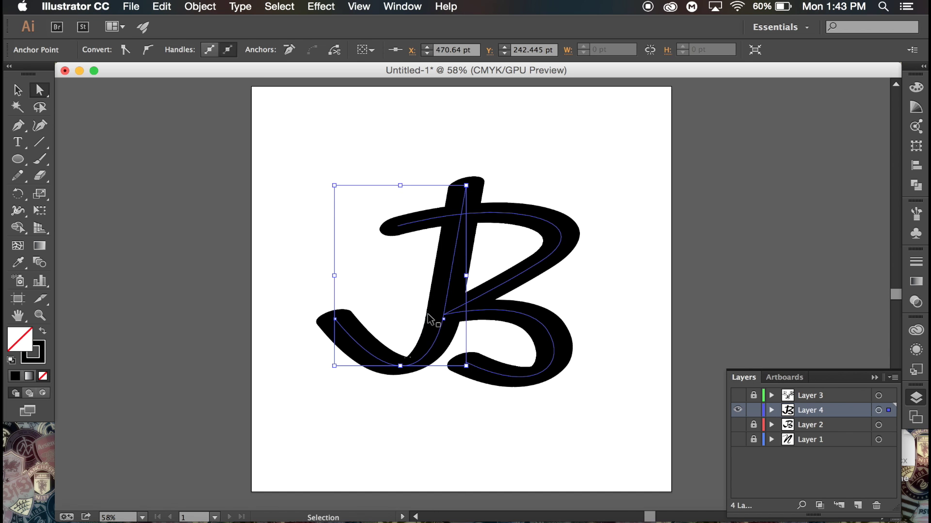
left_click(444, 316)
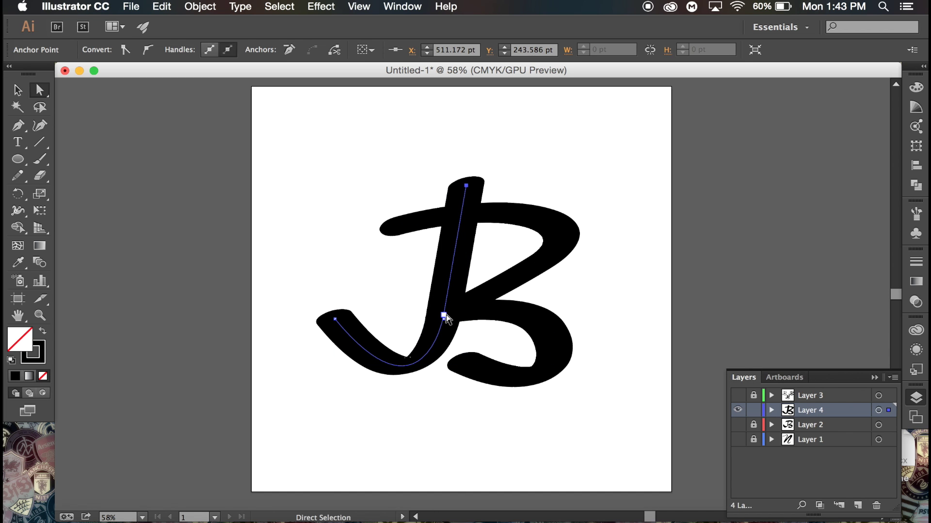
left_click(450, 314)
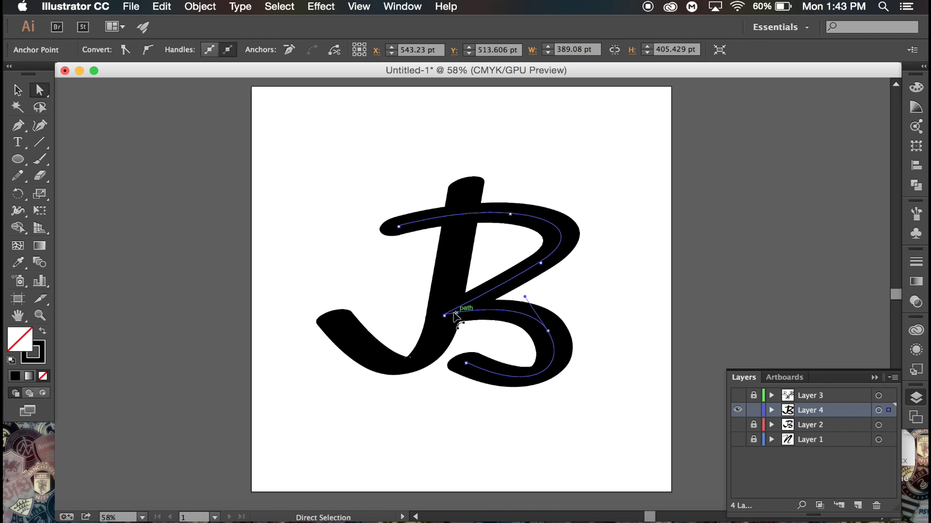
left_click_drag(444, 316, 419, 317)
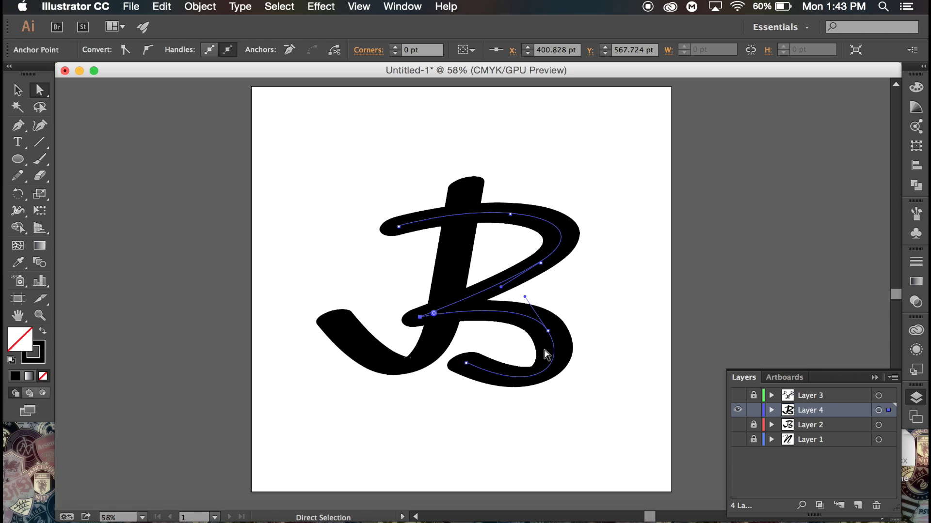
left_click_drag(469, 366, 444, 374)
left_click(612, 403)
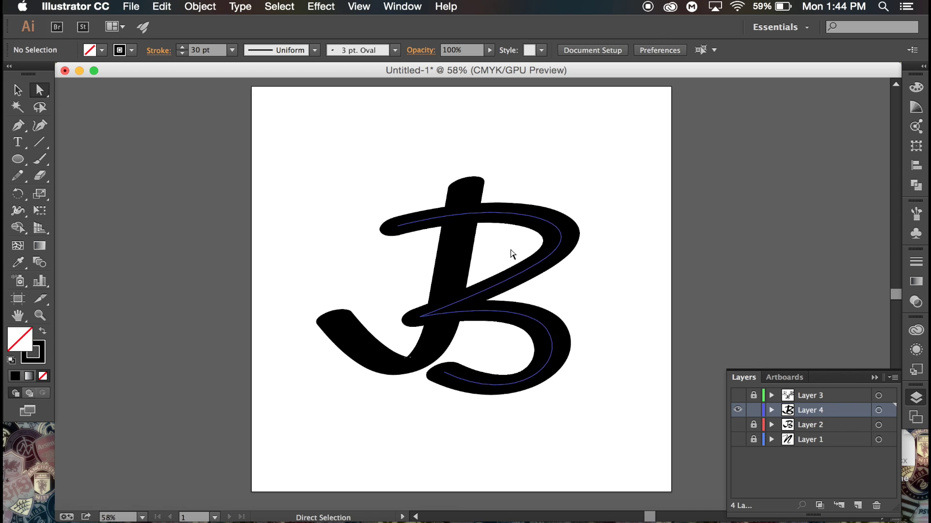
Step: Drag the J's left tail anchor down and slightly left
left_click(334, 319)
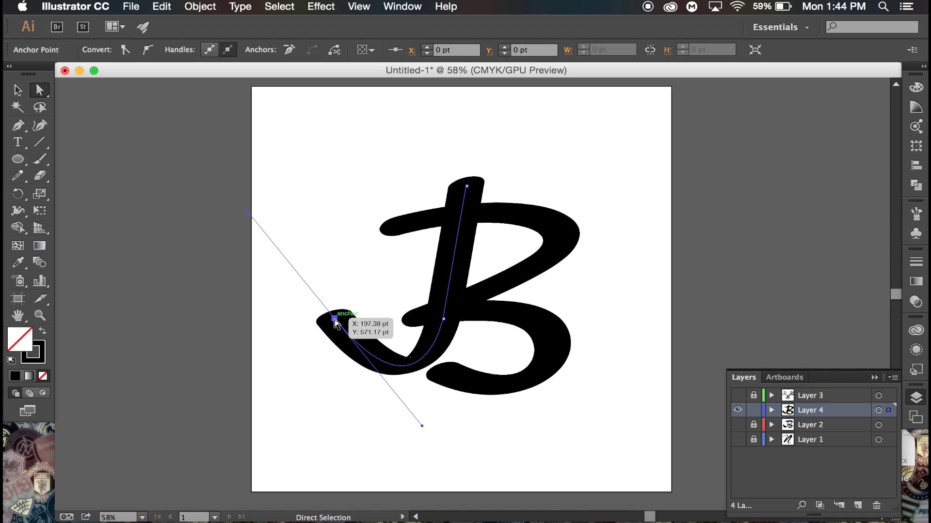
left_click_drag(334, 322, 331, 342)
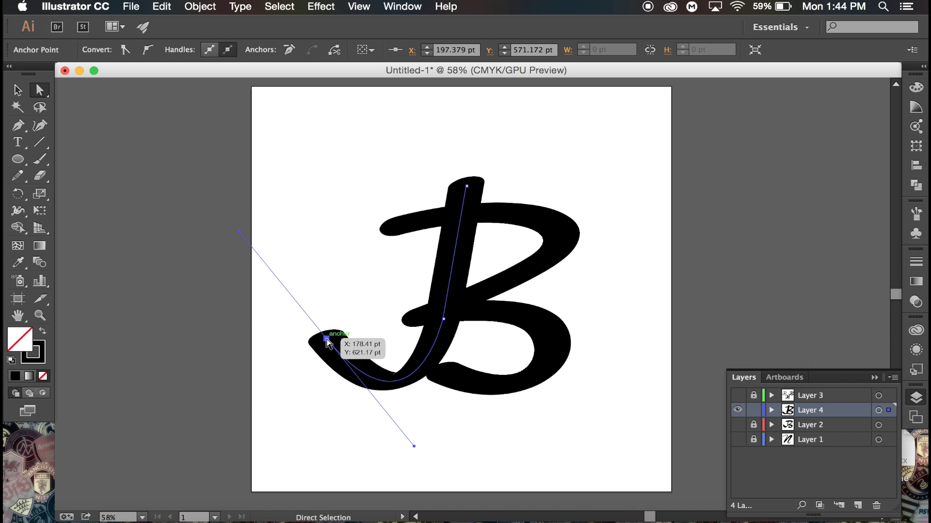
left_click(467, 425)
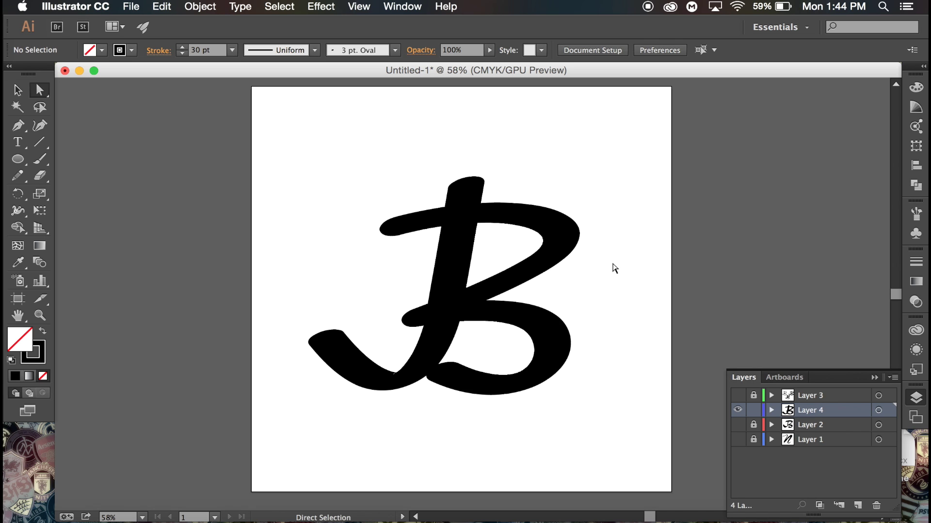
left_click(737, 410)
left_click(737, 424)
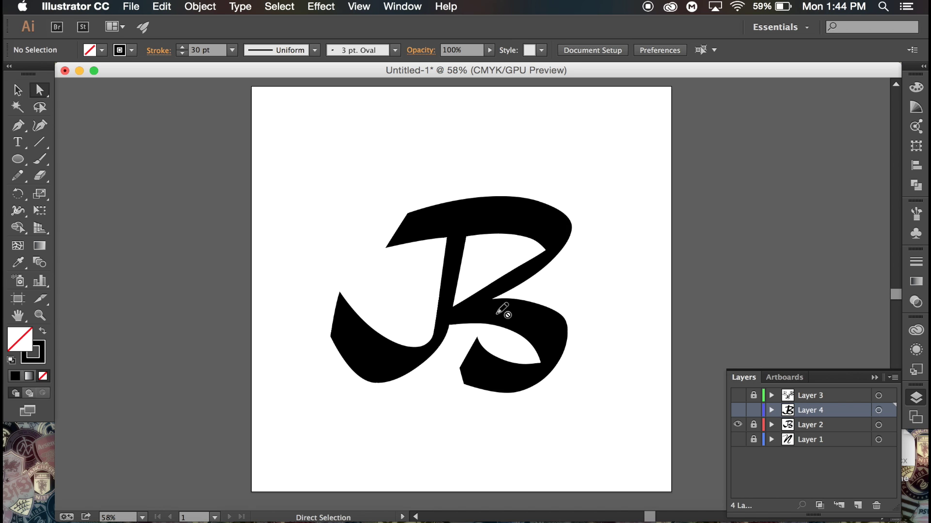
left_click(737, 425)
left_click(737, 411)
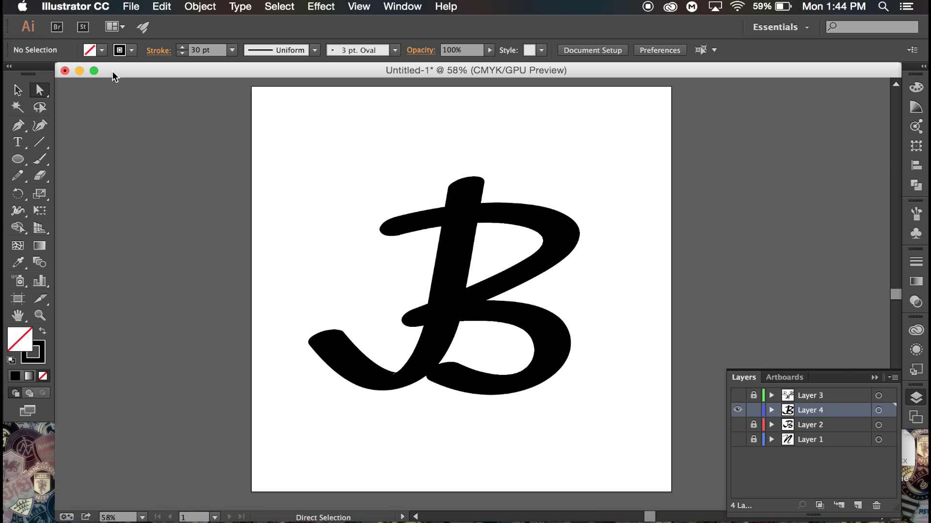
left_click(17, 90)
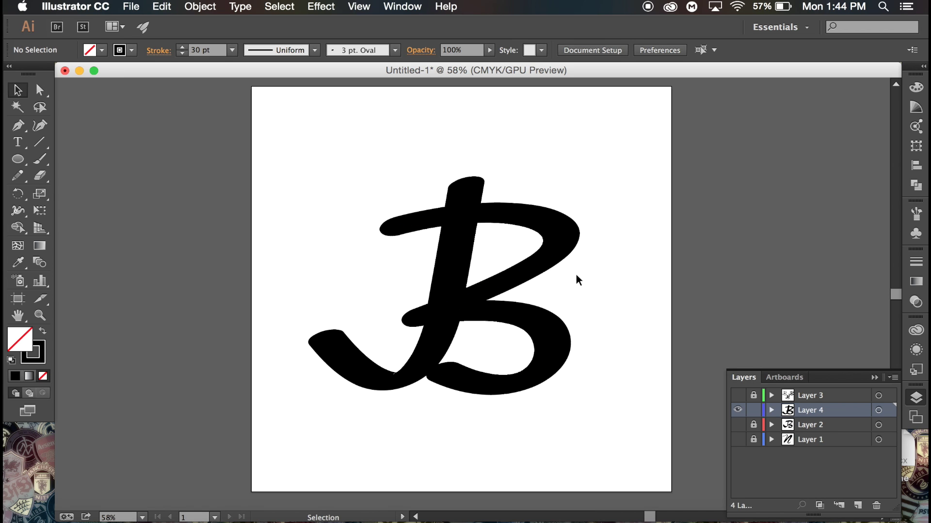
Step: Alt-drag a copy of the JB logo to the upper right, then reselect the original B
left_click(404, 219)
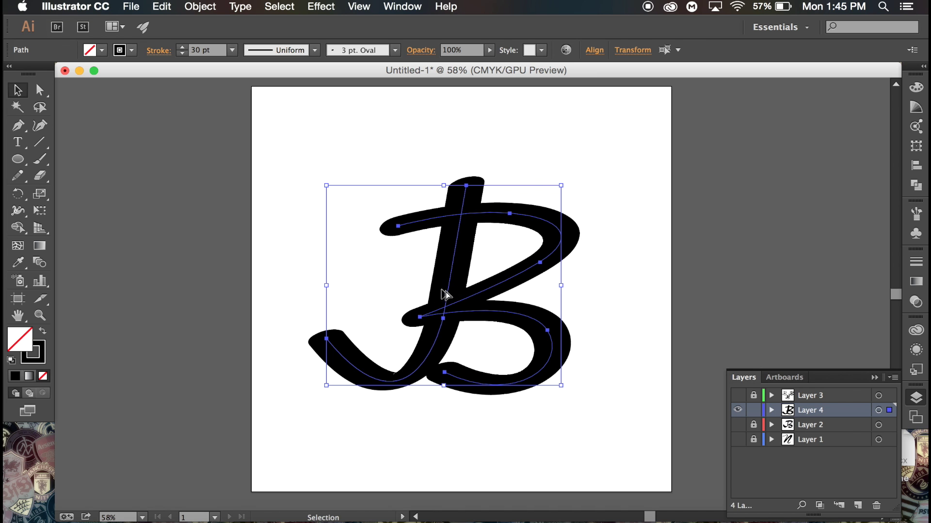
left_click_drag(443, 295, 762, 198)
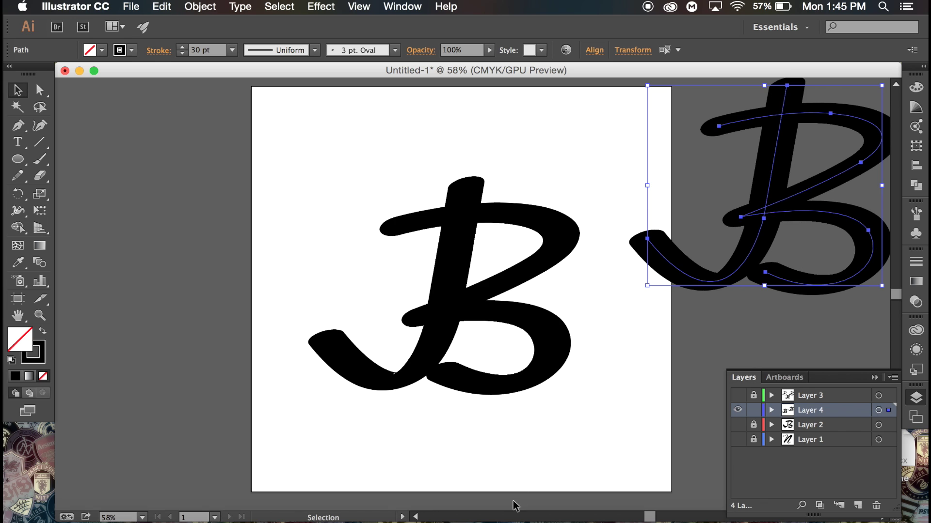
left_click(589, 388)
left_click_drag(577, 416, 355, 272)
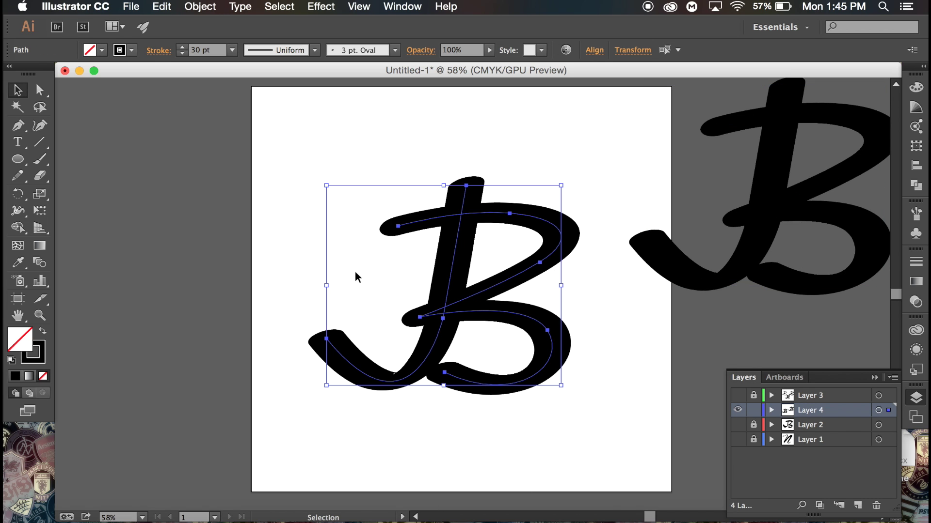
left_click(576, 151)
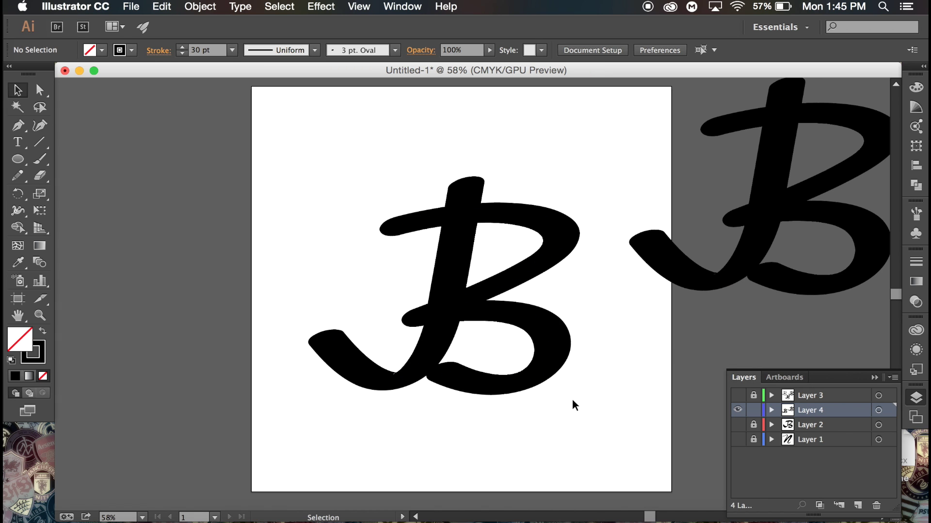
left_click_drag(572, 400, 375, 261)
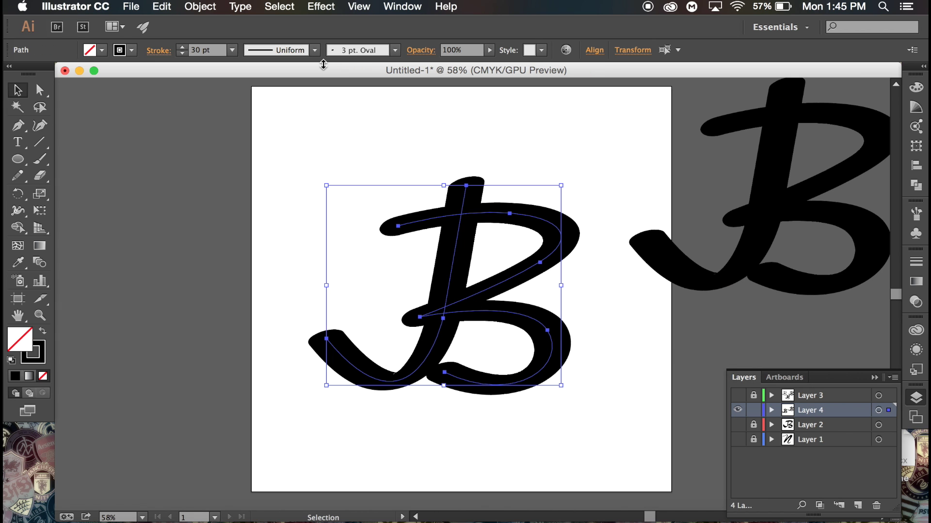
Step: Scroll the brush list and browse the Decorative and Vector Packs brush libraries
left_click(395, 50)
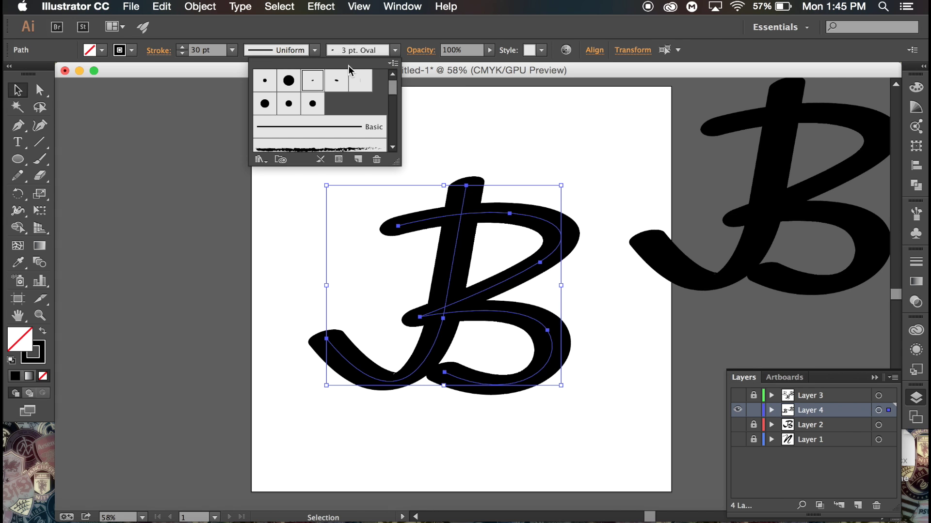
scroll(392, 86, "down", 2)
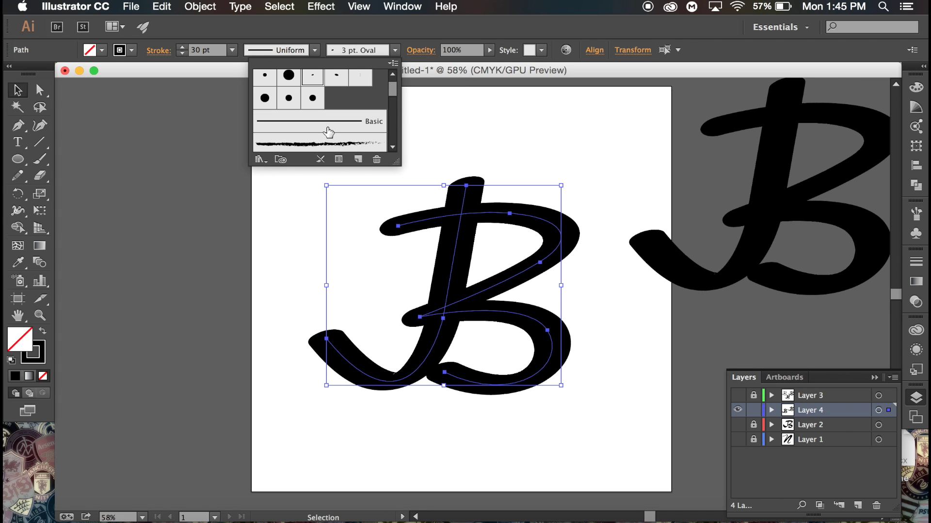
left_click(260, 159)
mouse_move(297, 207)
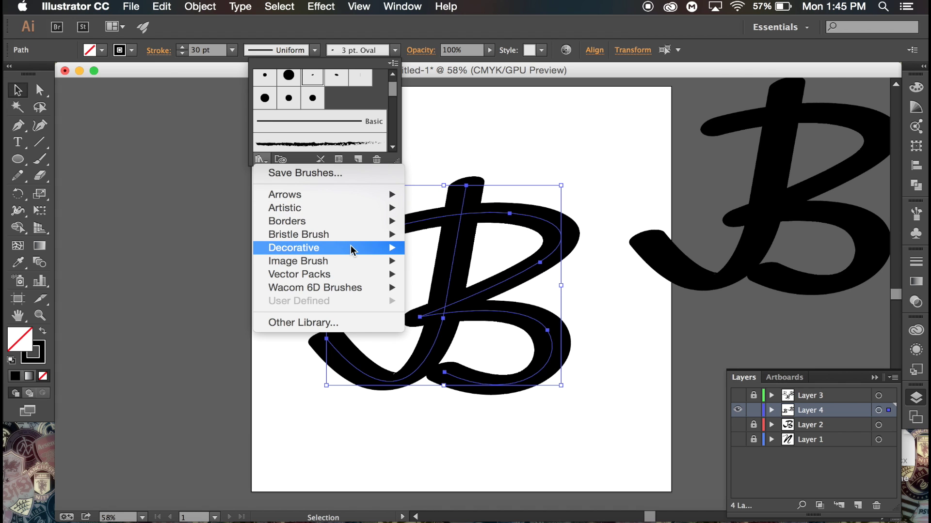
mouse_move(353, 252)
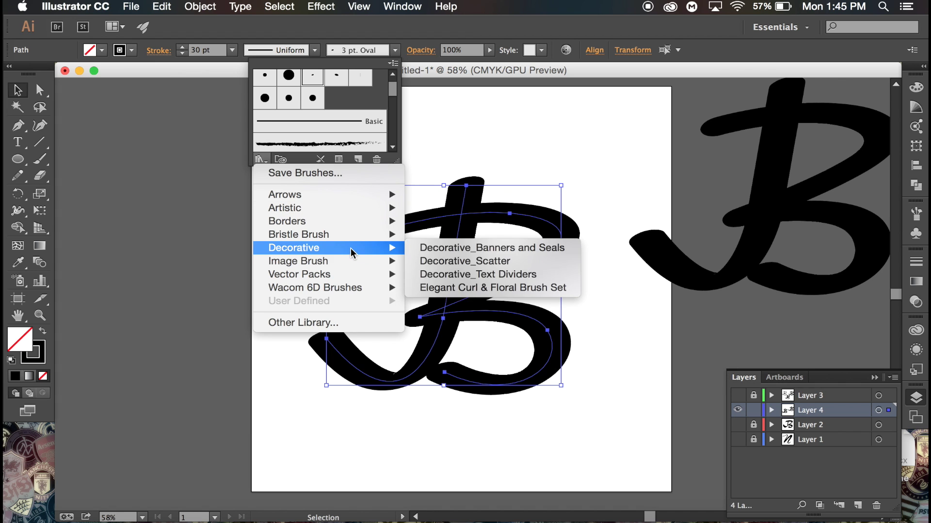
mouse_move(356, 273)
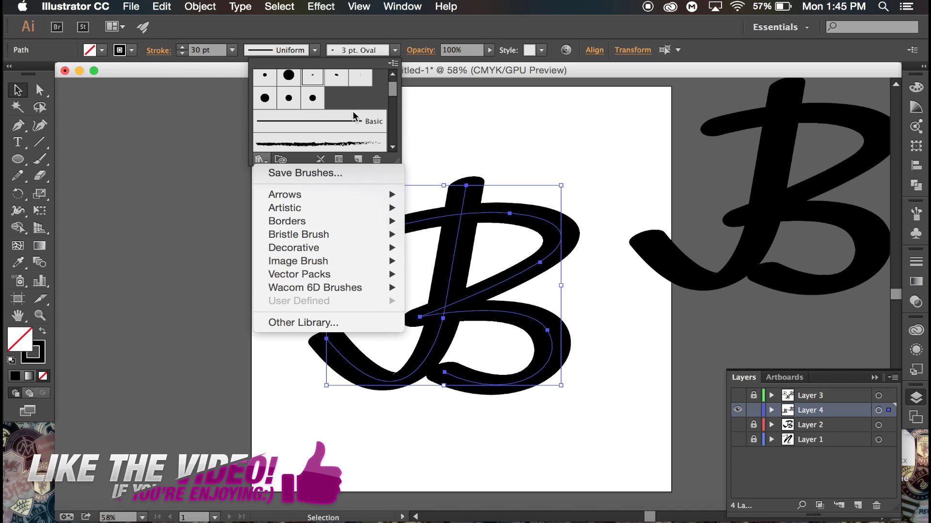
key("Escape")
Step: Try hand drawn brush vector pack 02 and a heavier black brush on the B
mouse_move(393, 92)
left_mouse_down()
mouse_move(393, 136)
mouse_move(398, 113)
left_mouse_up()
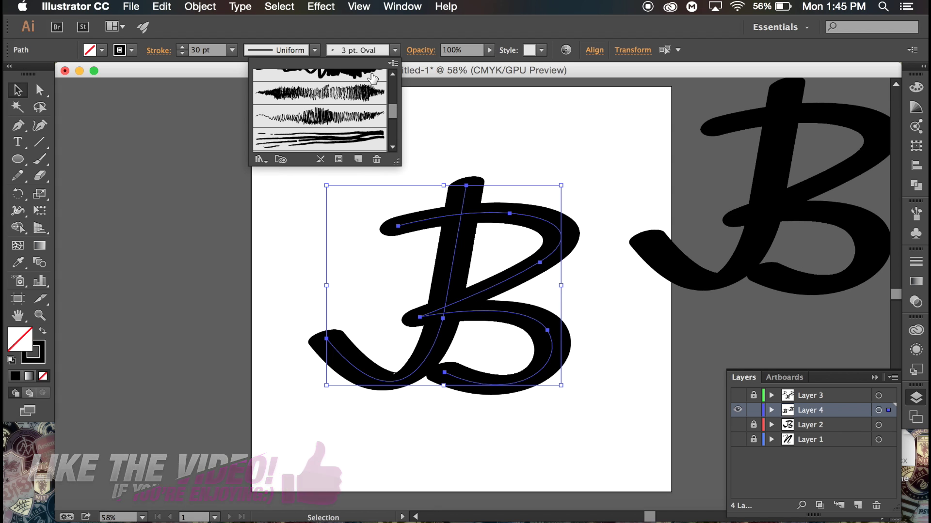
left_click_drag(391, 119, 395, 133)
left_click(357, 118)
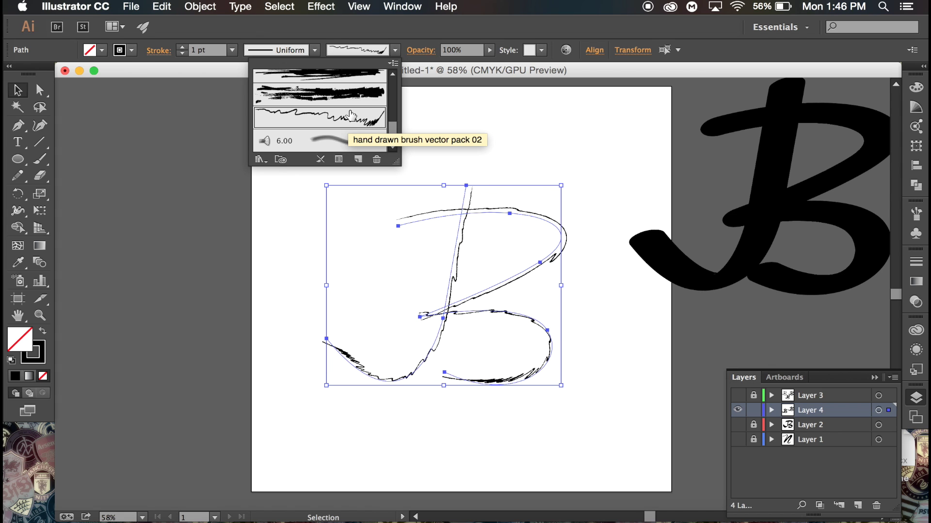
left_click(337, 97)
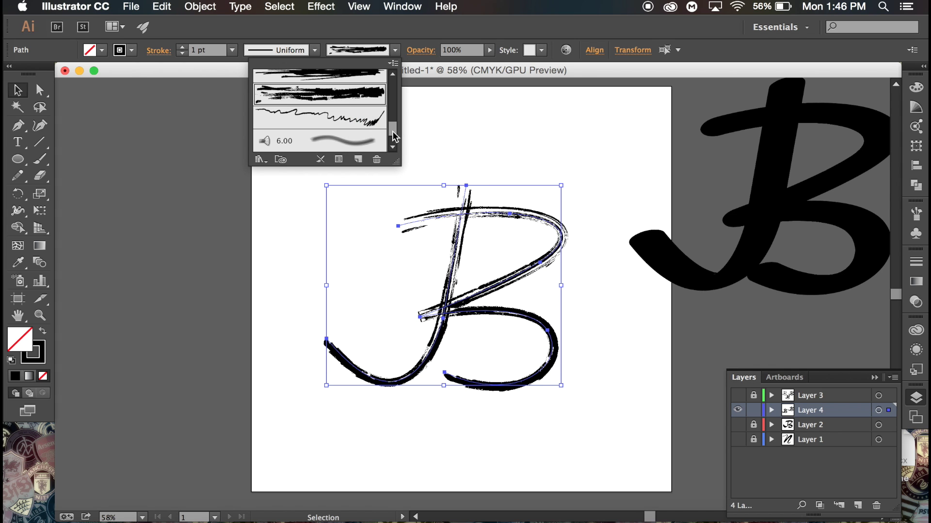
scroll(395, 139, "up", 1)
scroll(393, 136, "up", 1)
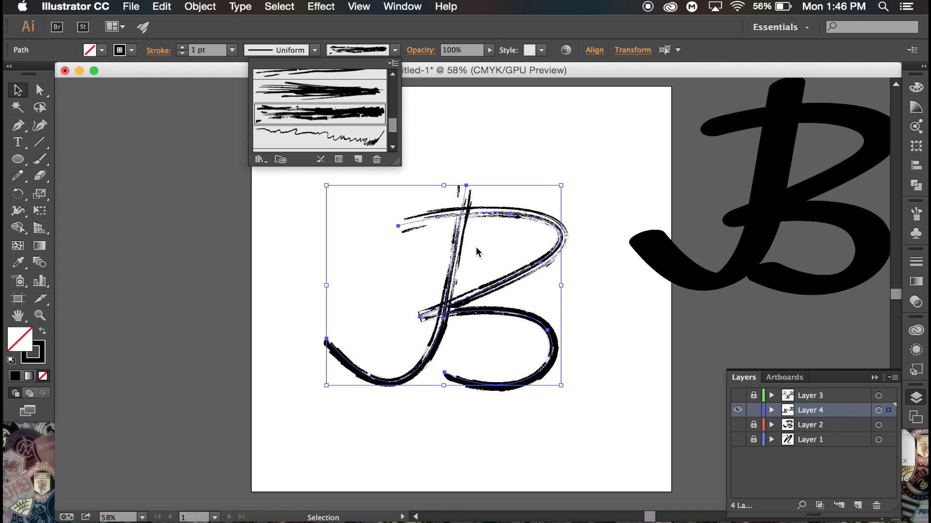
Step: Try thinner, zigzag and scribbled brushes, then apply the bristly hand drawn vector pack 03 brush
left_click(347, 99)
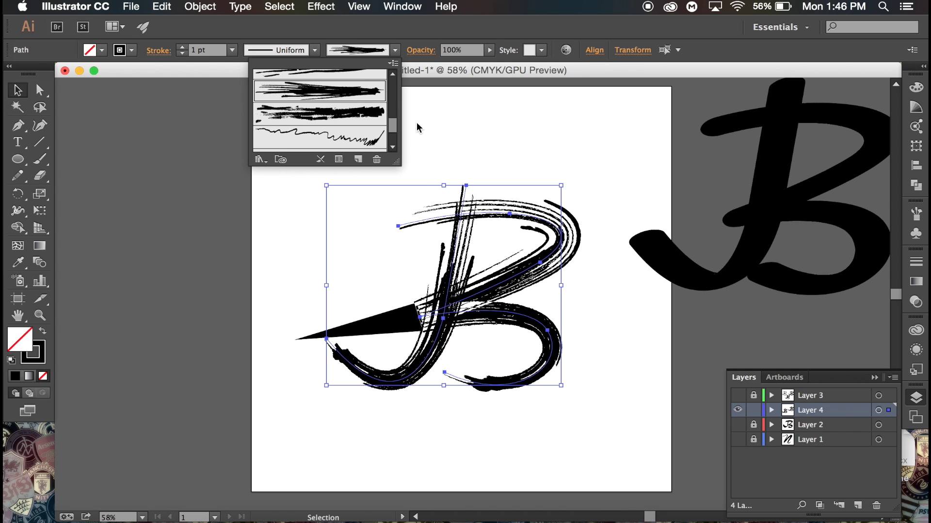
scroll(393, 116, "up", 2)
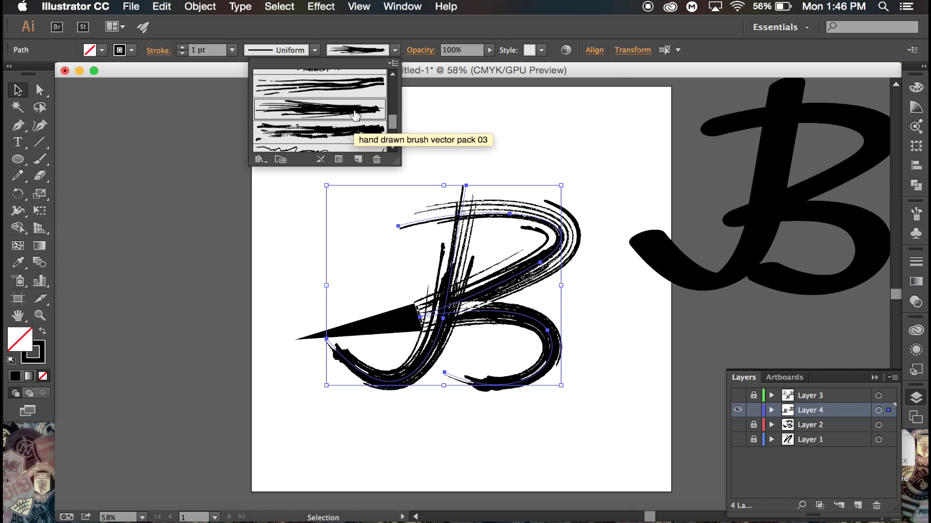
left_click(349, 90)
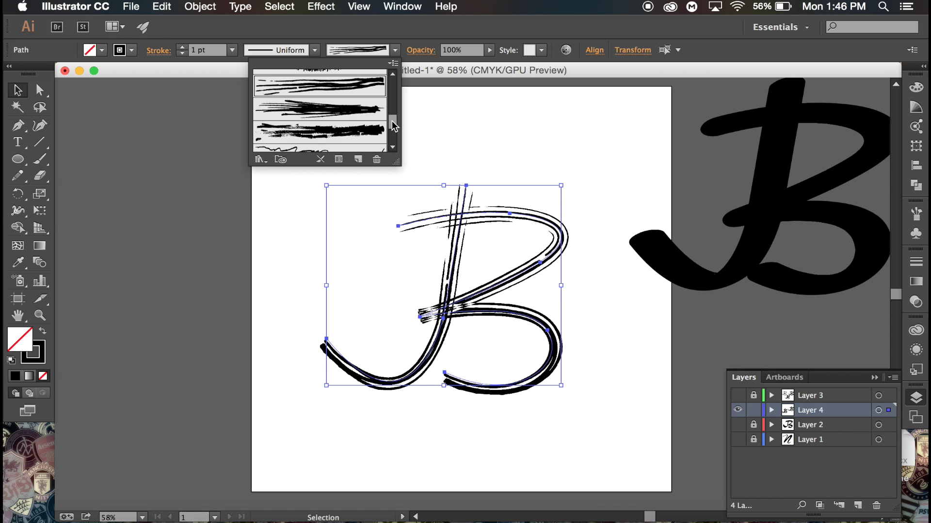
scroll(344, 111, "up", 2)
left_click(345, 109)
left_click(348, 89)
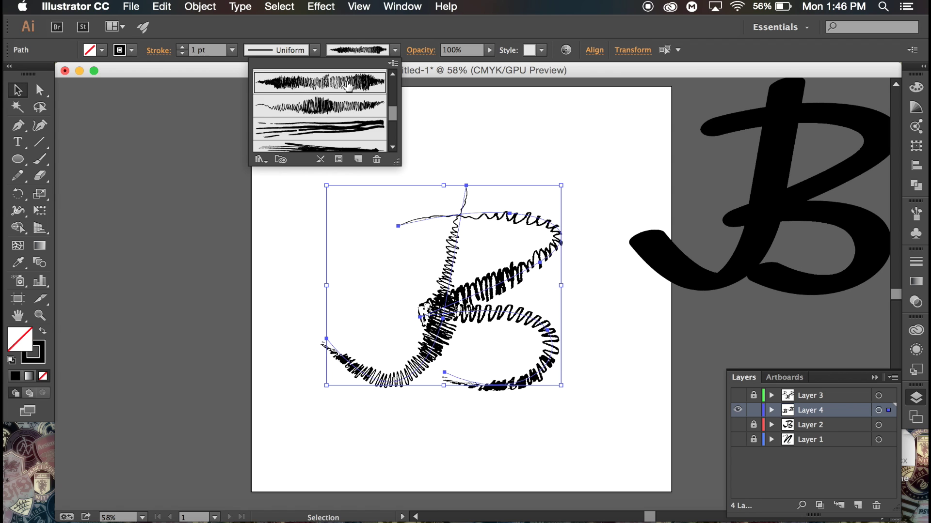
left_click_drag(392, 118, 391, 122)
left_click(324, 115)
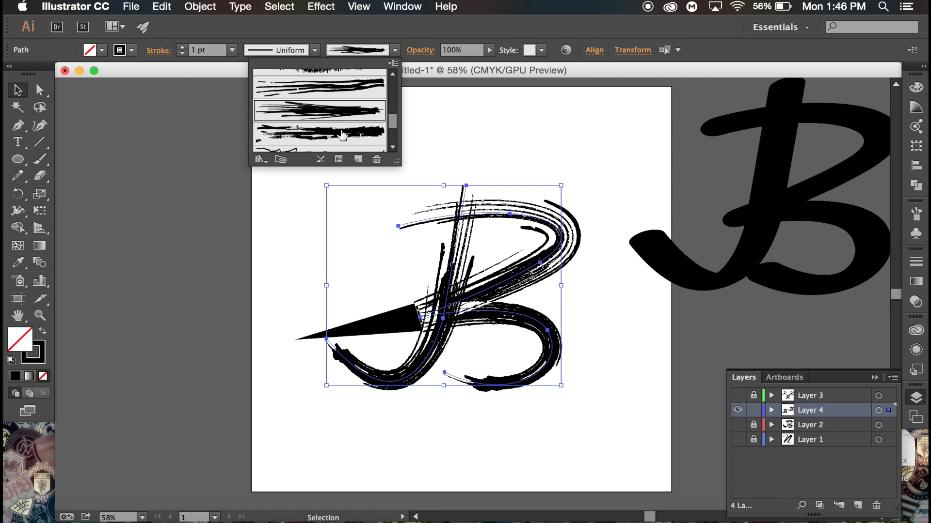
left_click(17, 90)
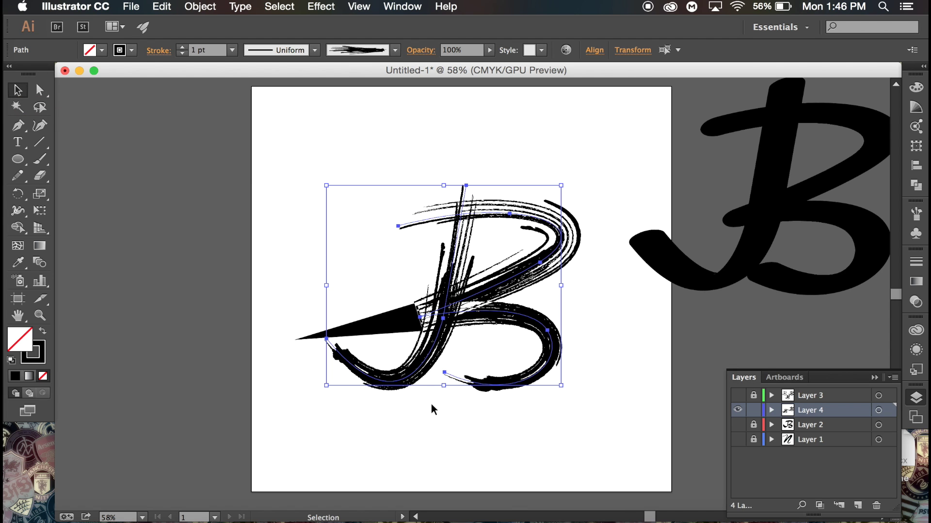
Step: Adjust the direction handle at the B's crossing anchor to remove the black spike on the left
left_click(432, 405)
left_click(39, 90)
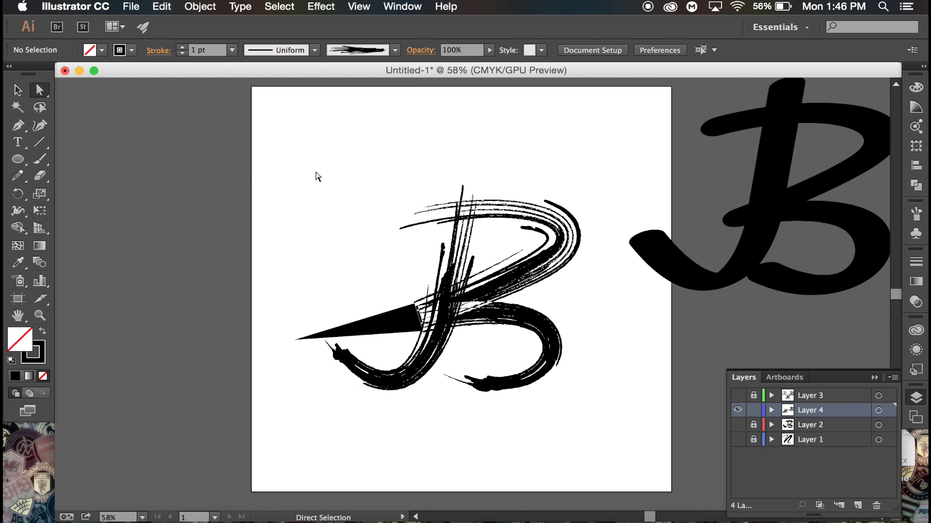
left_click(435, 315)
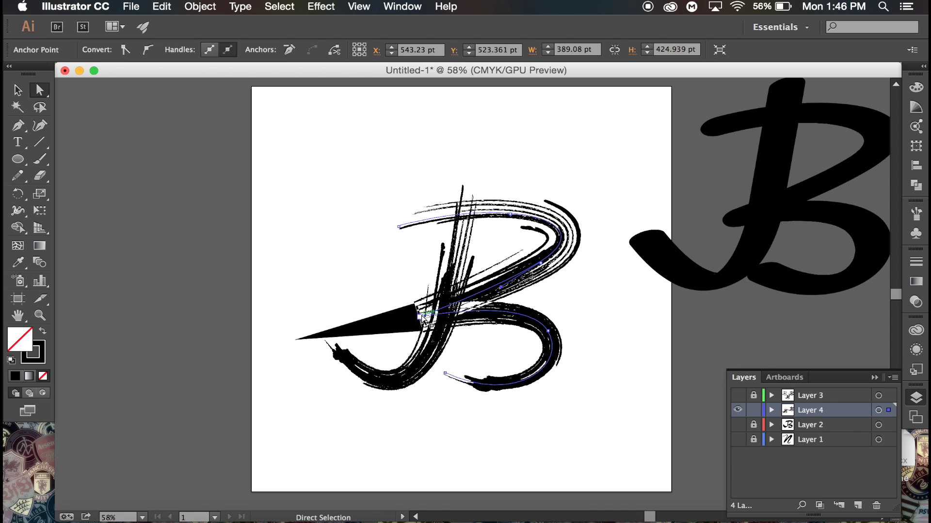
left_click(434, 314)
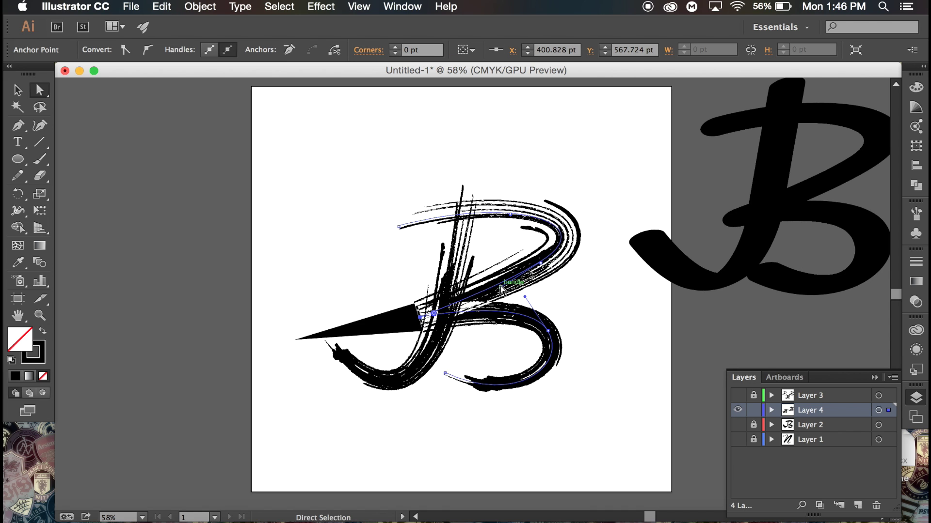
mouse_move(500, 287)
left_mouse_down()
mouse_move(495, 276)
mouse_move(507, 290)
left_mouse_up()
left_click(614, 306)
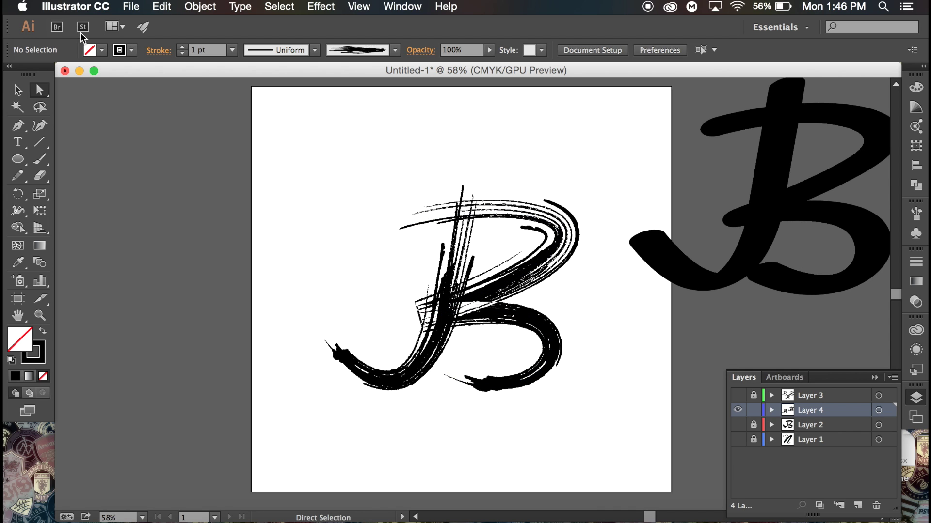
left_click(17, 91)
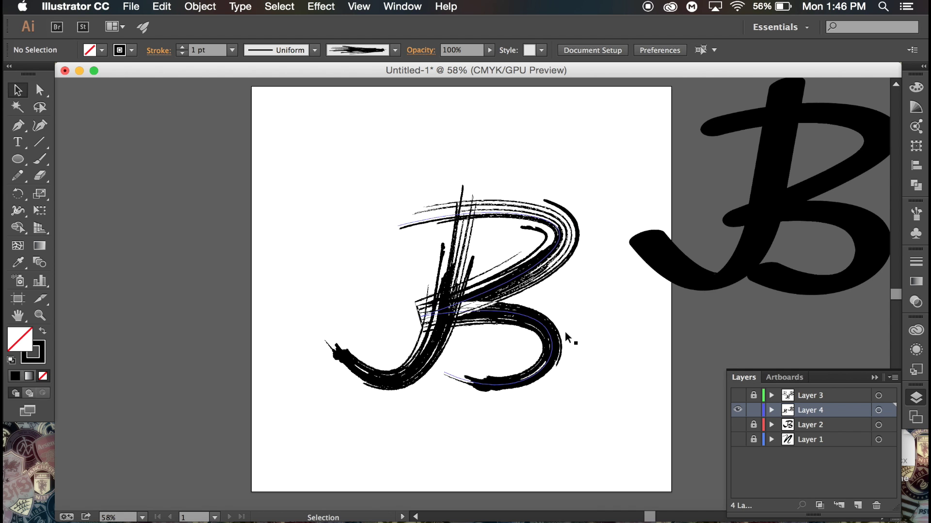
Step: Move the brushed B up and to the left on the artboard
mouse_move(622, 394)
left_mouse_down()
mouse_move(485, 321)
mouse_move(394, 252)
left_mouse_up()
mouse_move(474, 286)
left_mouse_down()
mouse_move(375, 253)
mouse_move(358, 232)
left_mouse_up()
left_click(865, 330)
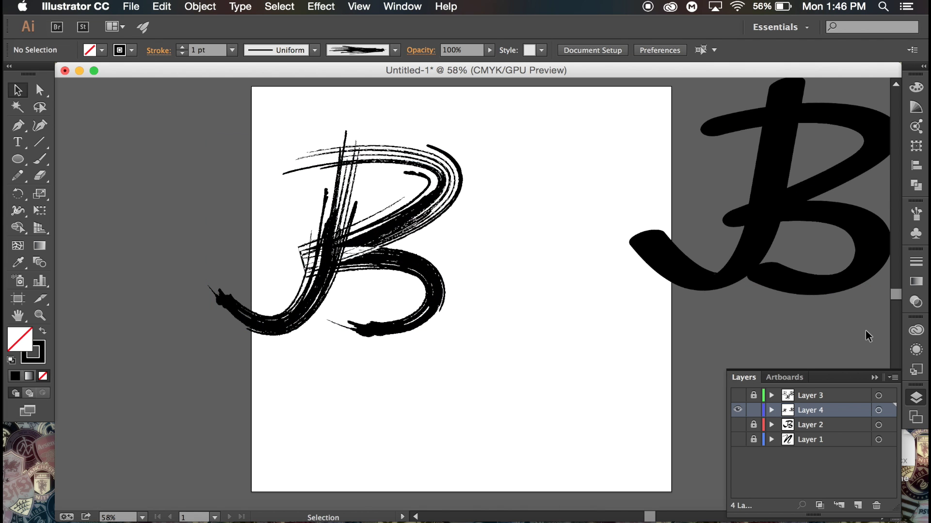
Step: Move the solid black B copy onto the artboard beside the brushed B
left_click(764, 197)
mouse_move(797, 196)
left_mouse_down()
mouse_move(619, 261)
mouse_move(604, 255)
left_mouse_up()
left_click(569, 411)
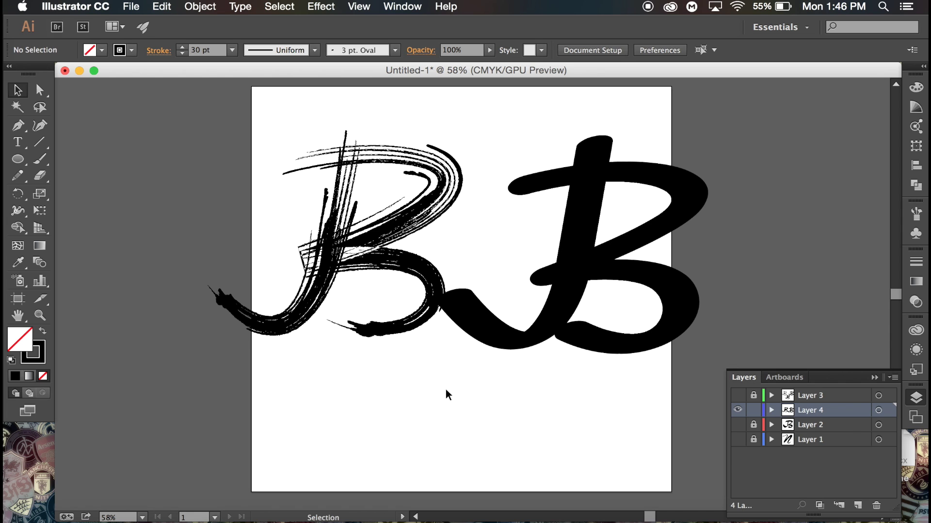
mouse_move(490, 230)
left_mouse_down()
mouse_move(341, 243)
mouse_move(241, 277)
left_mouse_up()
Step: Delete the brushed B and move the solid black B to the artboard centre
key("Delete")
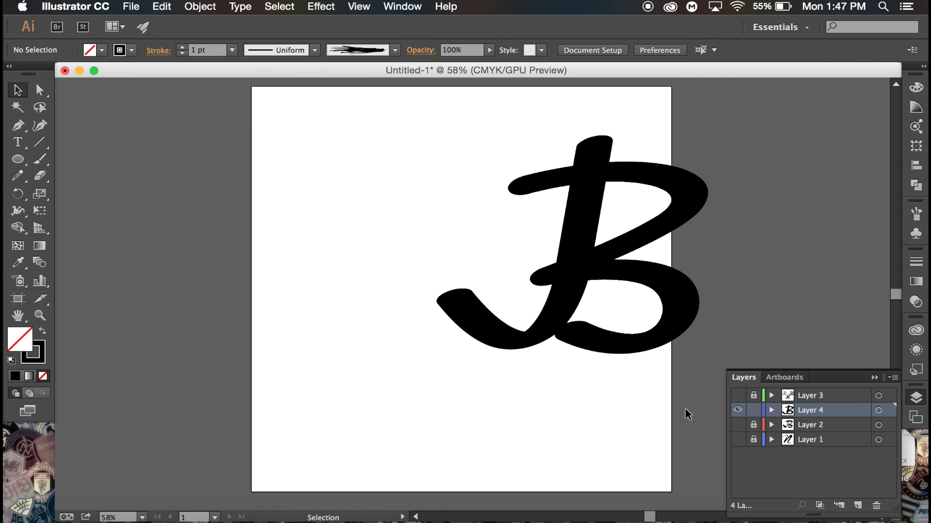
left_click(608, 236)
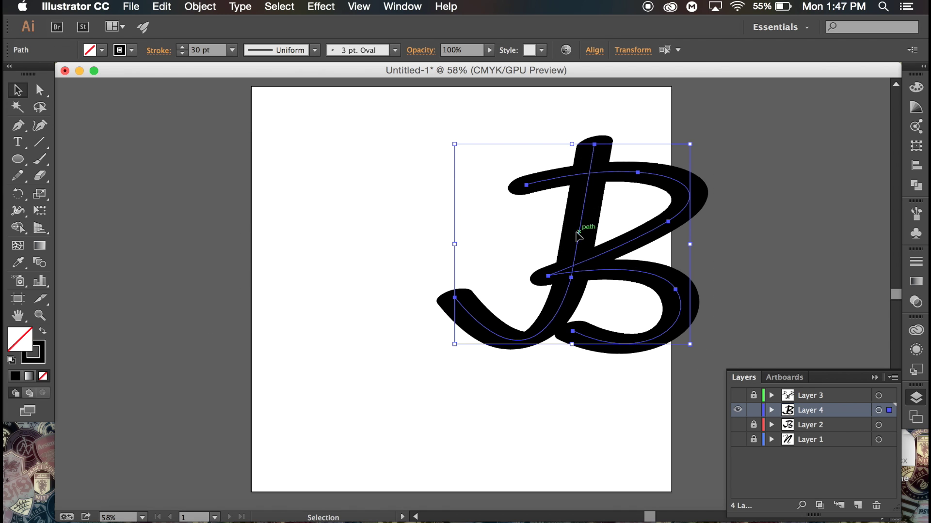
left_click_drag(562, 236, 432, 260)
left_click(615, 365)
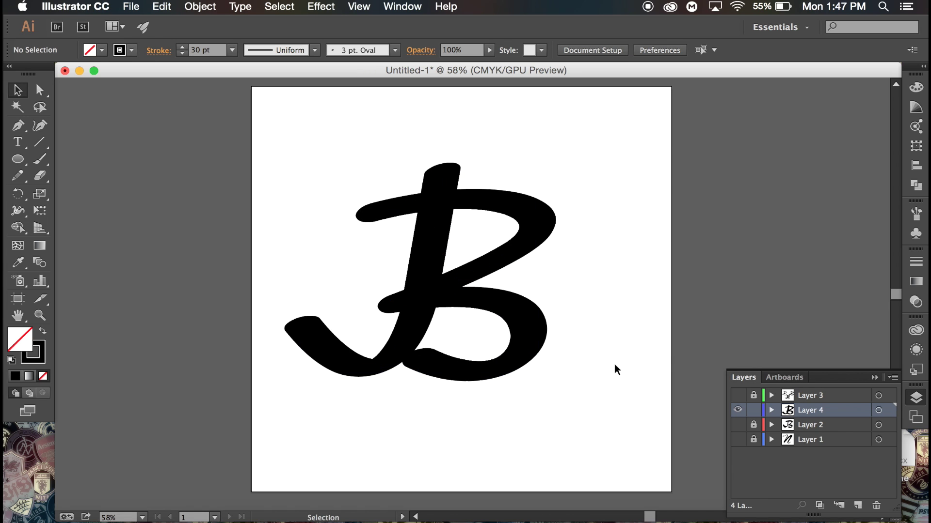